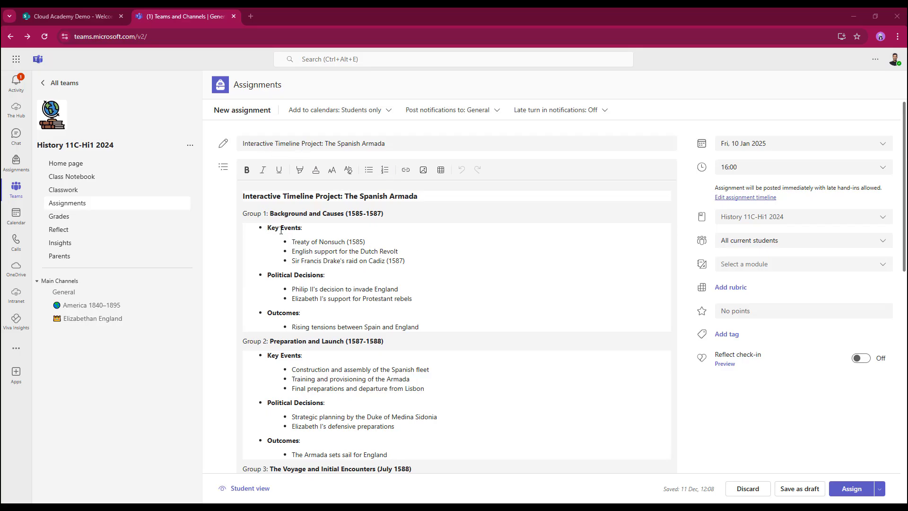
- Change the assignment's recipients to Groups of students
scroll(281, 231, "down", 5)
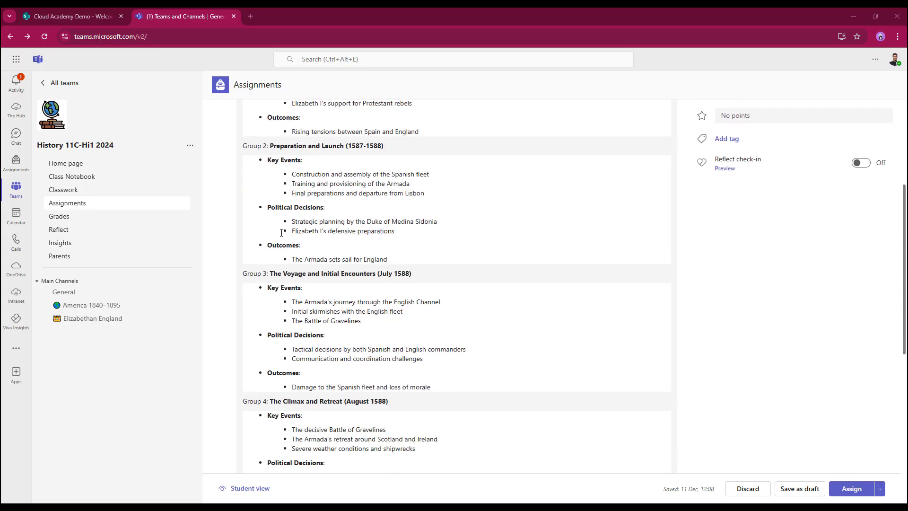
scroll(282, 234, "down", 4)
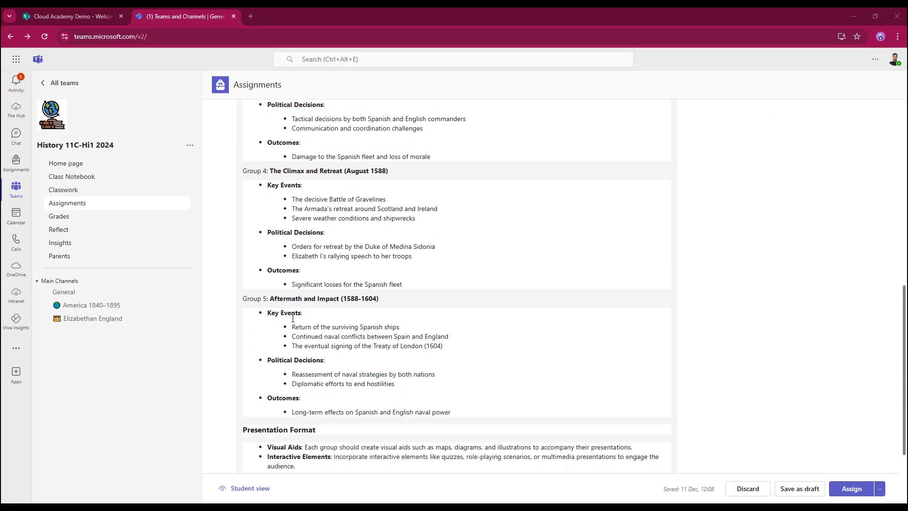
scroll(293, 319, "down", 2)
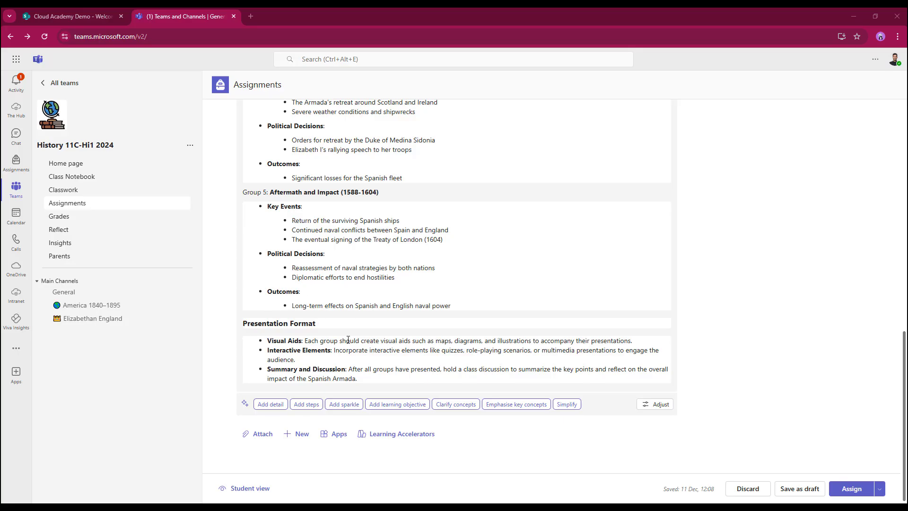
scroll(348, 339, "up", 1)
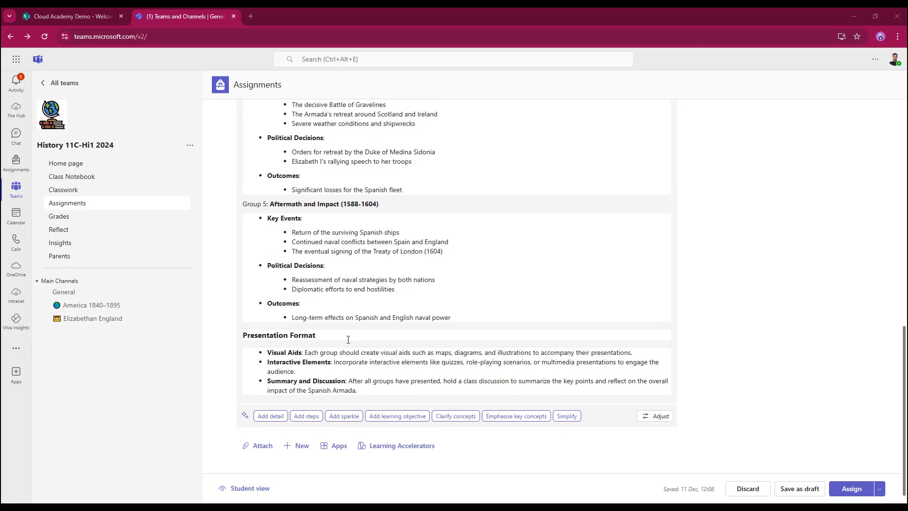
scroll(348, 340, "up", 15)
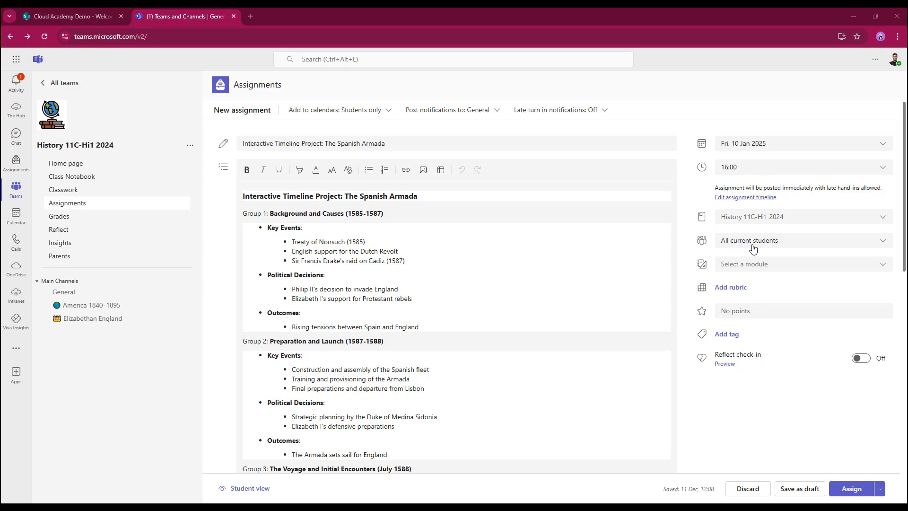
left_click(883, 242)
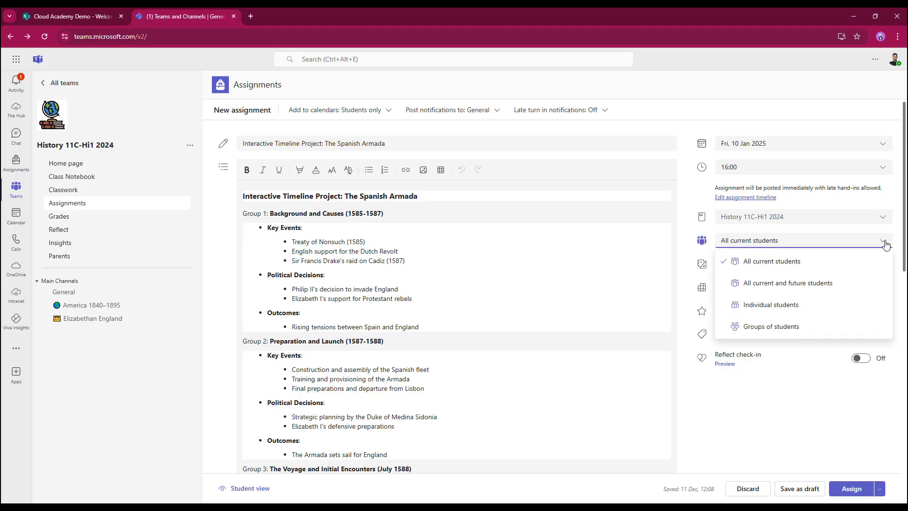
left_click(759, 327)
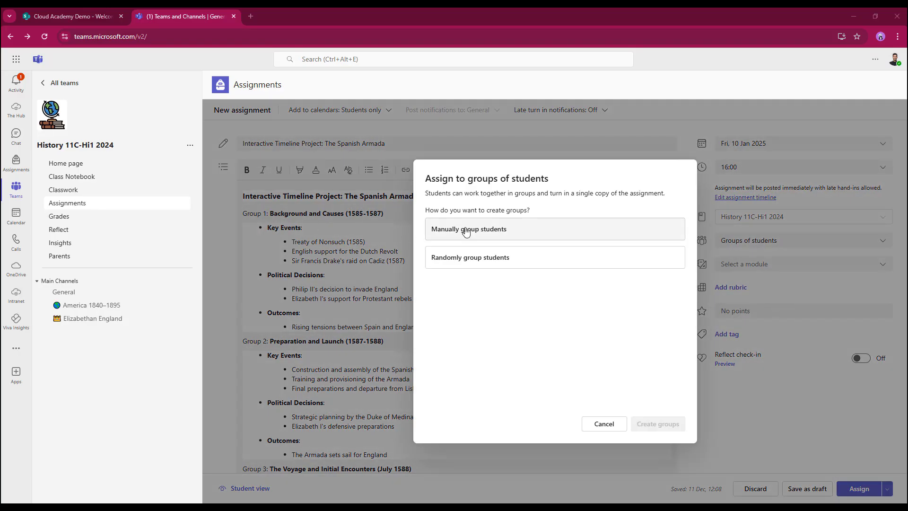
- Pick Manually group students in the group-creation dialog
left_click(466, 230)
left_click(483, 262)
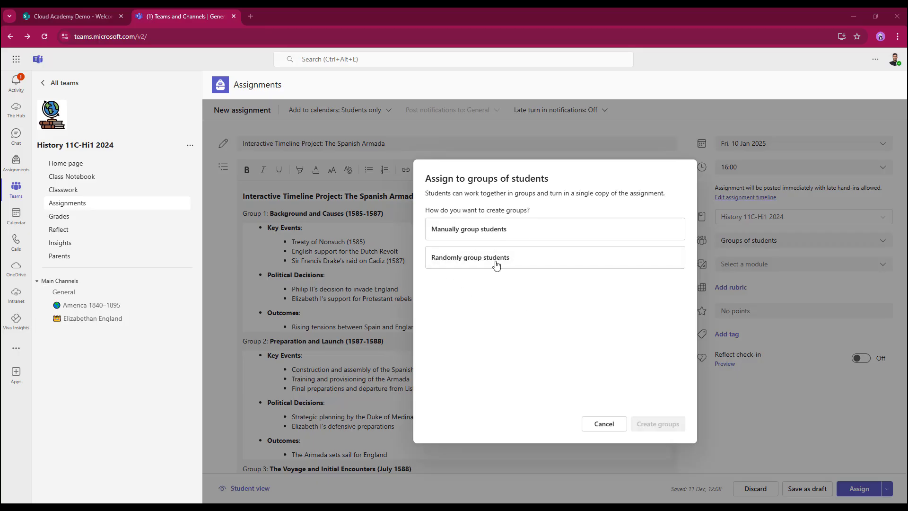
left_click(471, 232)
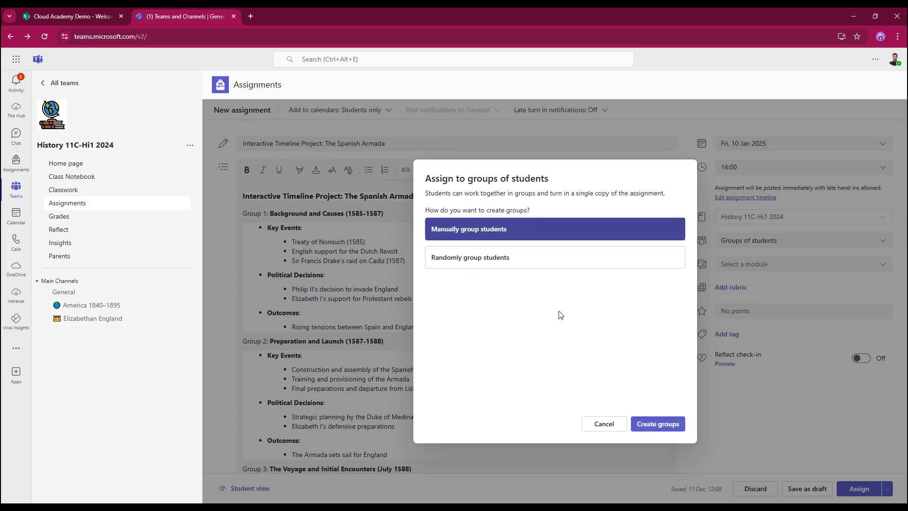
- Start a new group and tick the first four students in the class list
left_click(653, 427)
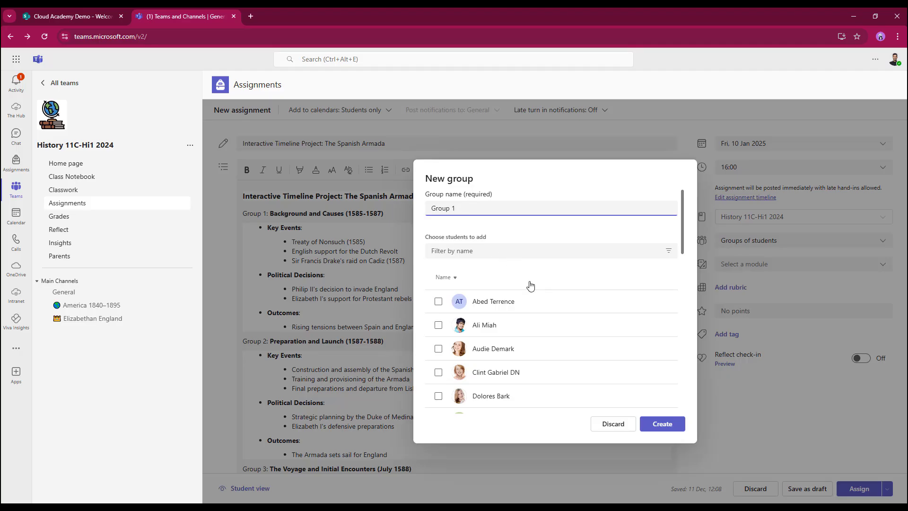
scroll(547, 320, "down", 3)
scroll(548, 320, "down", 5)
scroll(530, 363, "up", 10)
left_click(438, 301)
left_click(439, 325)
left_click(439, 349)
left_click(439, 372)
- Tick two more students and create Group 1 with six members
scroll(440, 360, "down", 2)
left_click(439, 349)
scroll(544, 350, "down", 2)
left_click(568, 331)
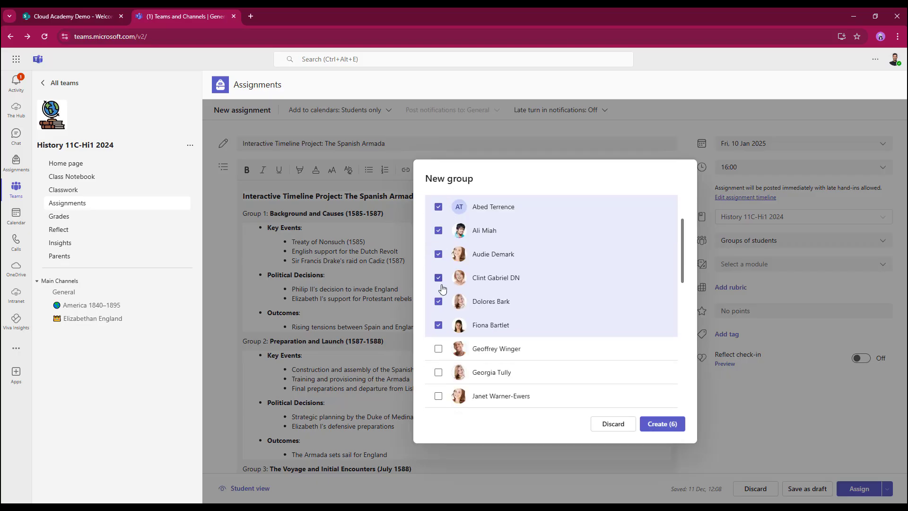
scroll(451, 387, "down", 3)
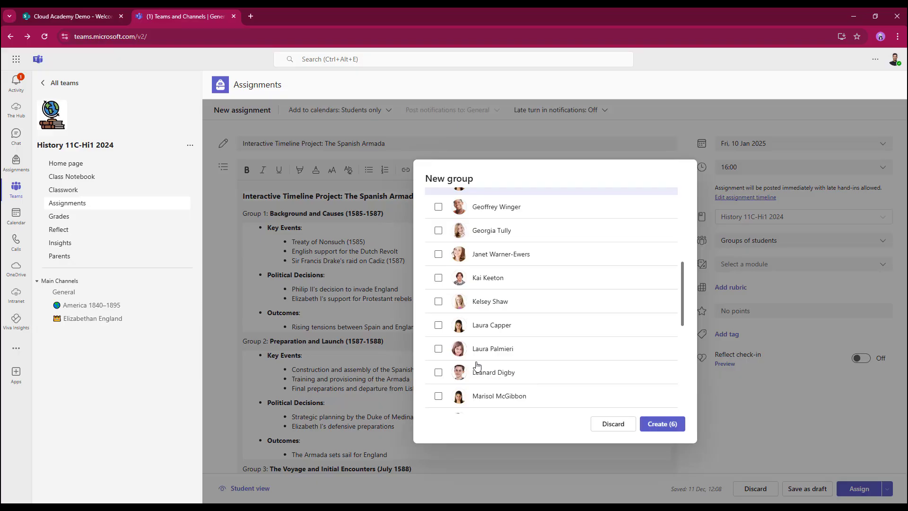
scroll(534, 325, "up", 2)
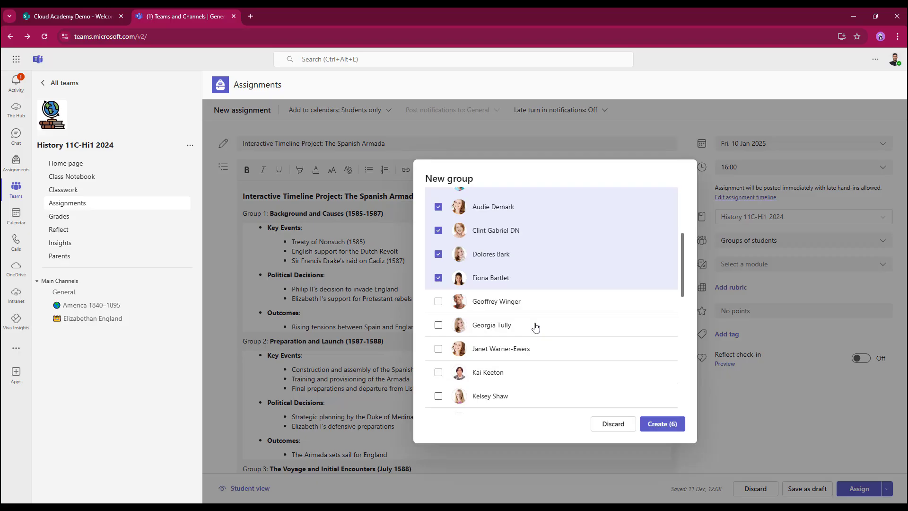
scroll(535, 325, "up", 3)
scroll(518, 328, "down", 2)
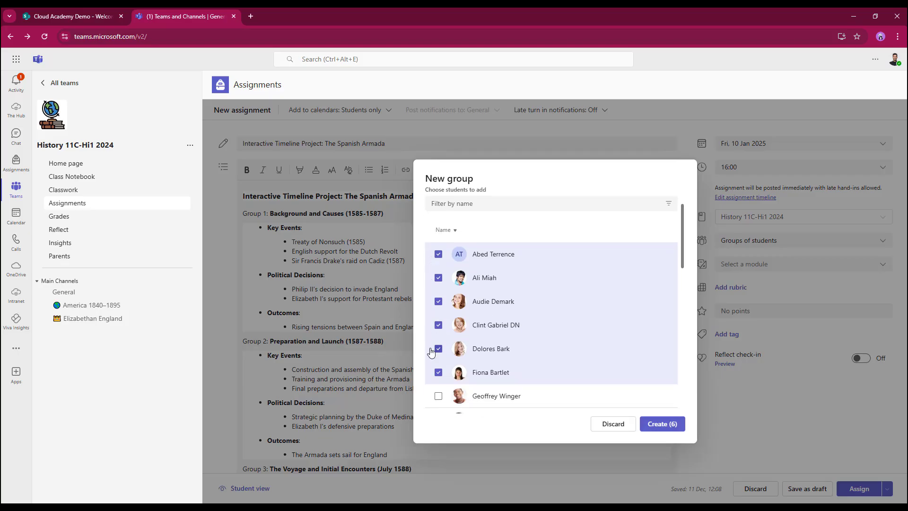
left_click(644, 421)
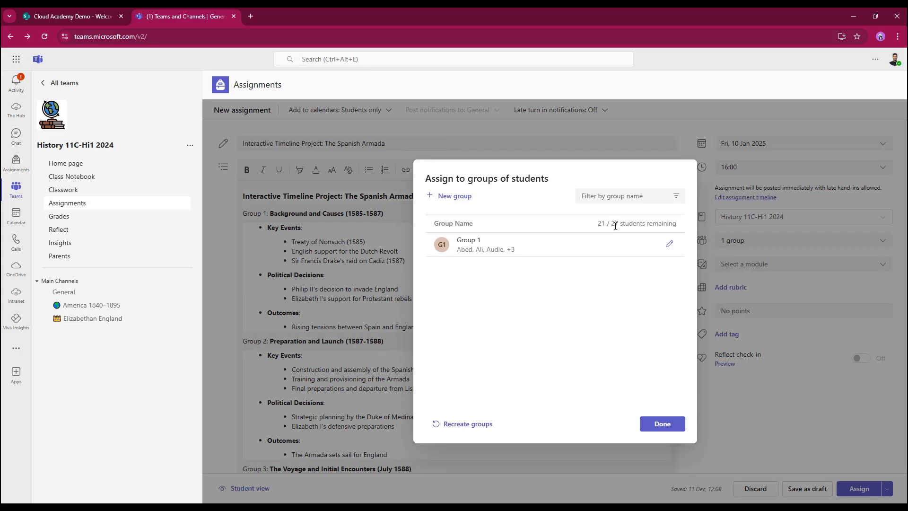
- Create Group 2 with five students
left_click(615, 225)
left_click(448, 201)
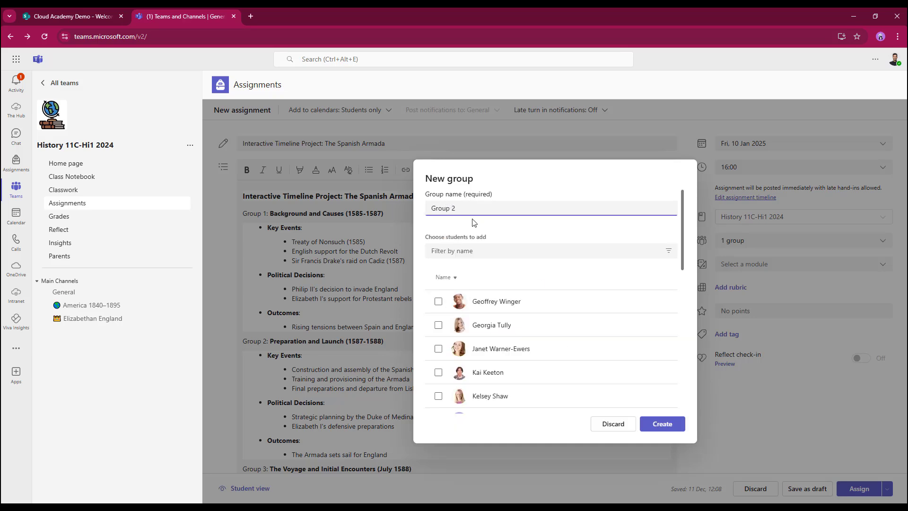
scroll(511, 282, "down", 1)
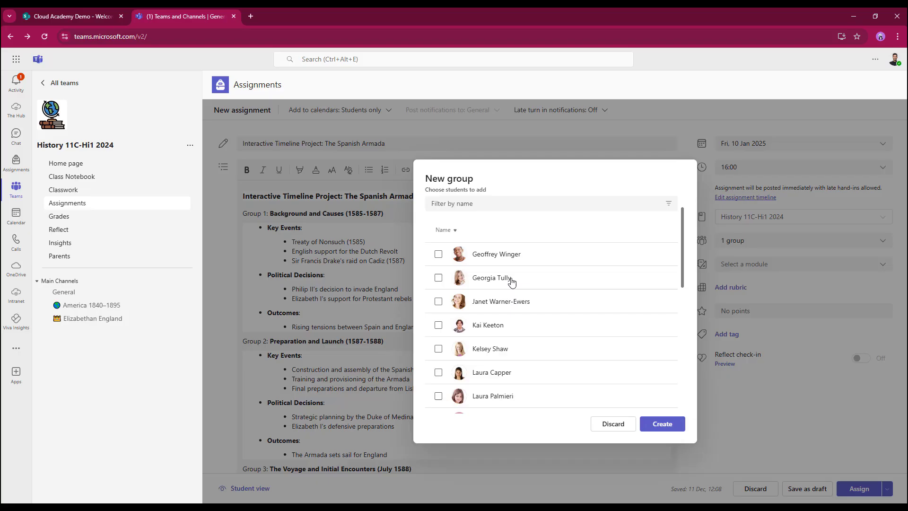
left_click(444, 257)
left_click(439, 325)
left_click(439, 348)
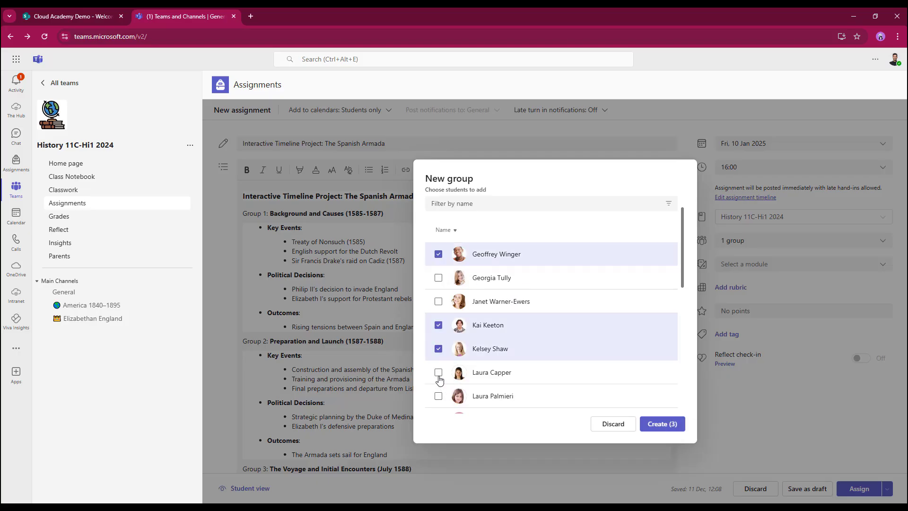
left_click(438, 373)
scroll(439, 376, "down", 1)
left_click(438, 373)
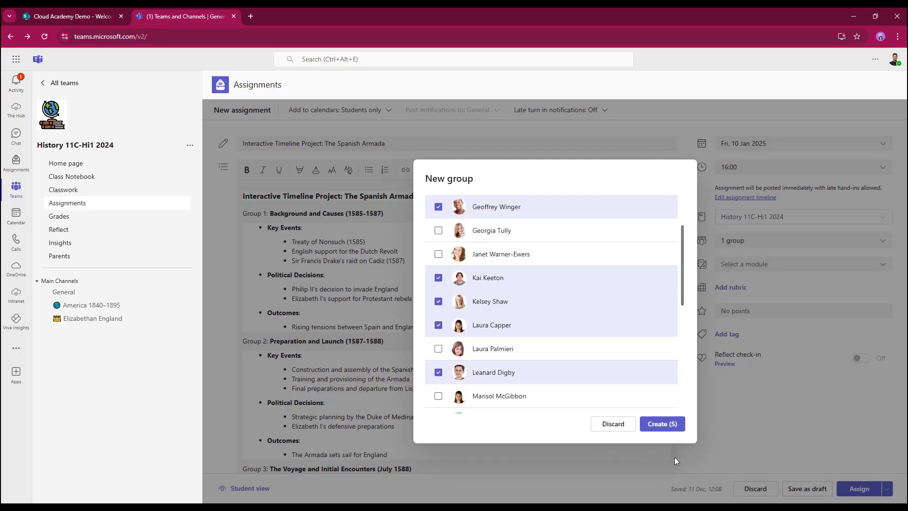
left_click(661, 424)
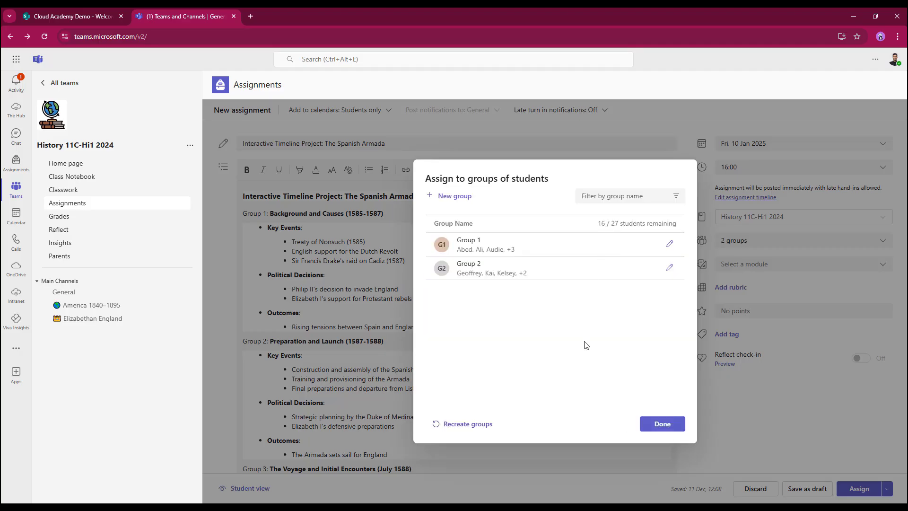
- Create Group 3 with five more students
left_click(447, 197)
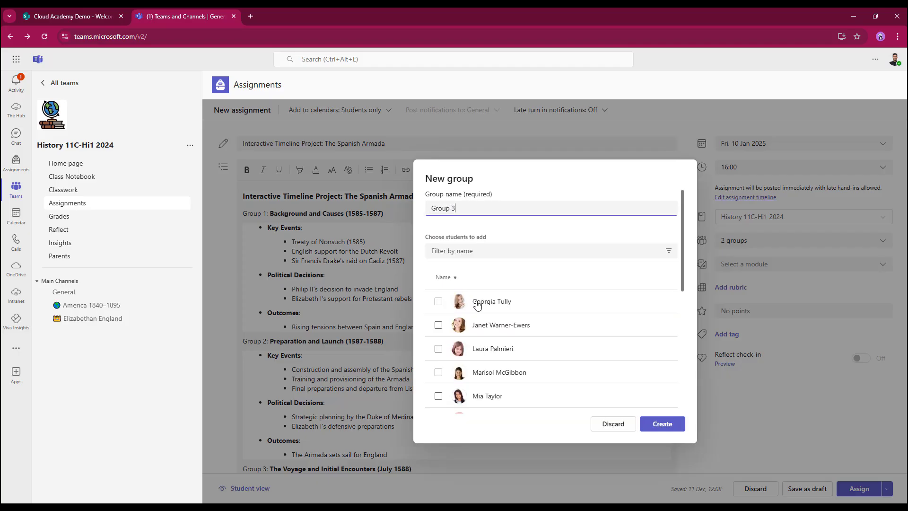
scroll(477, 305, "down", 1)
left_click(438, 254)
left_click(439, 301)
left_click(438, 348)
left_click(438, 372)
left_click(439, 396)
left_click(662, 424)
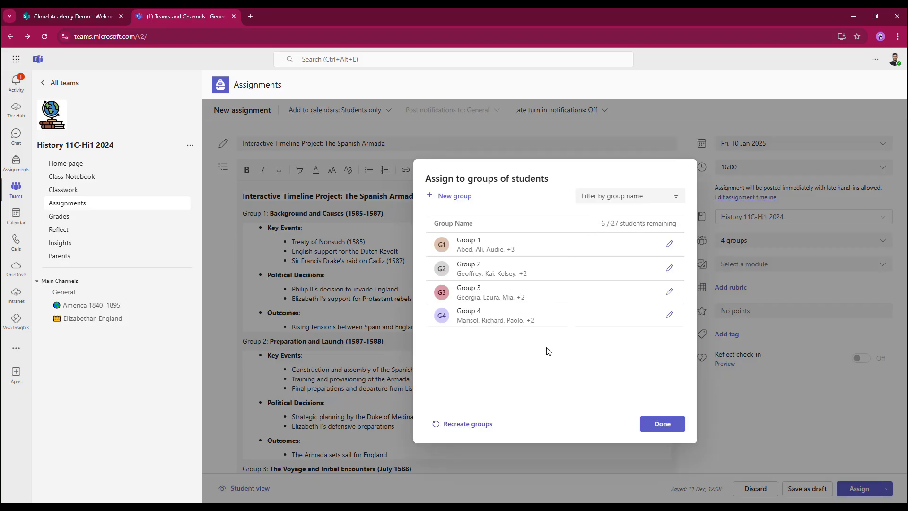
- Start Group 5 and tick the five remaining students
left_click(452, 198)
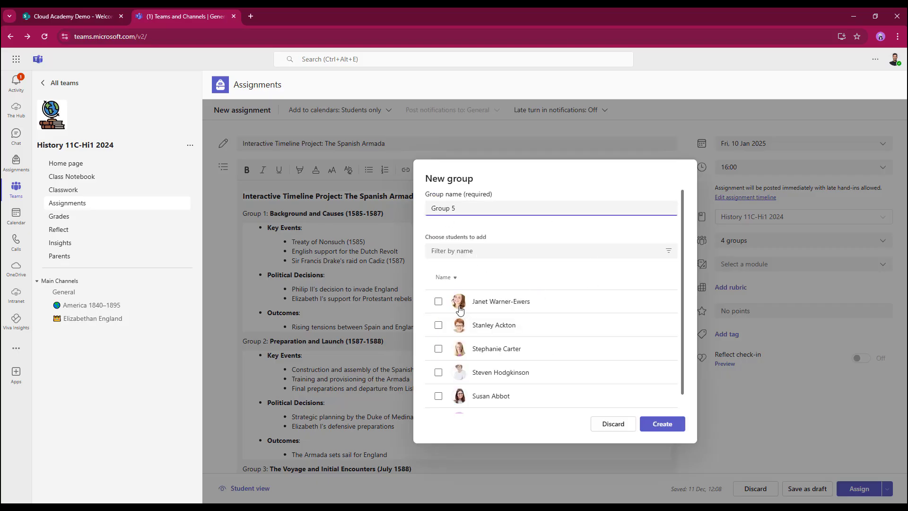
left_click(439, 302)
left_click(439, 324)
left_click(438, 349)
left_click(438, 373)
left_click(438, 396)
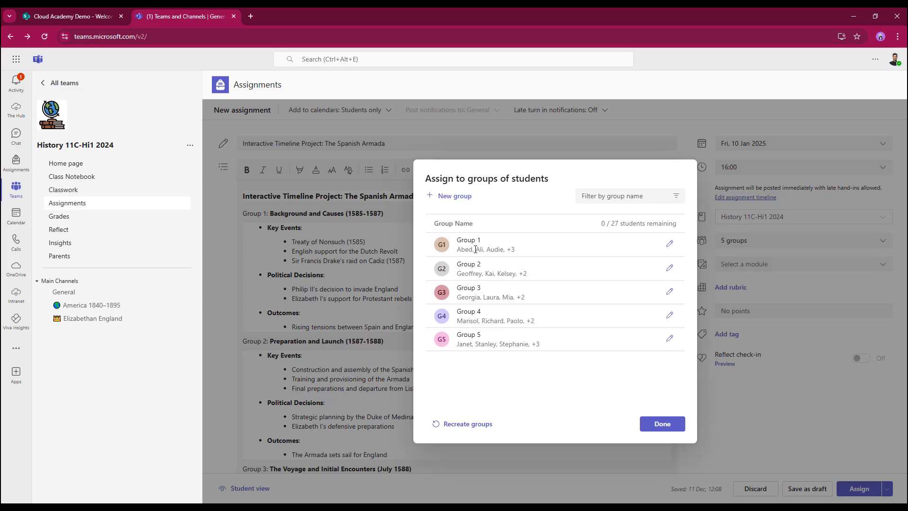
- Remove one student from Group 1 and one from Group 5
left_click(669, 244)
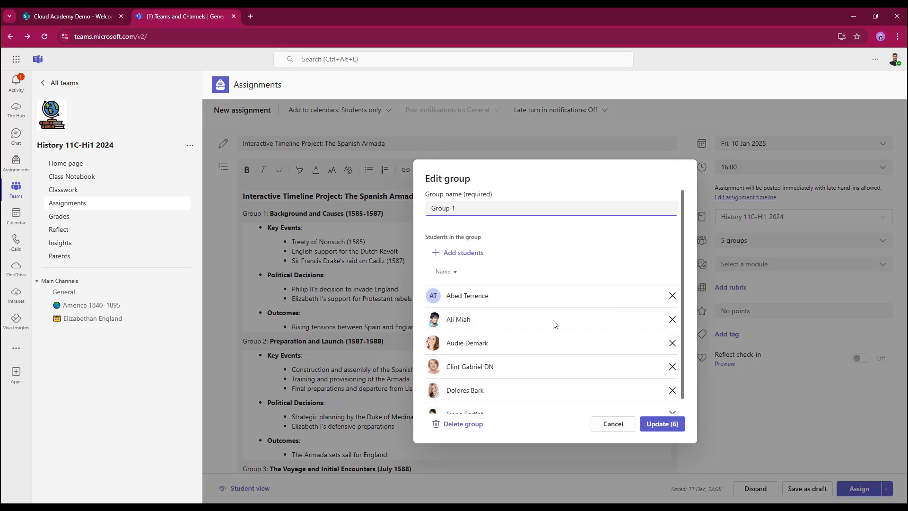
scroll(551, 312, "down", 1)
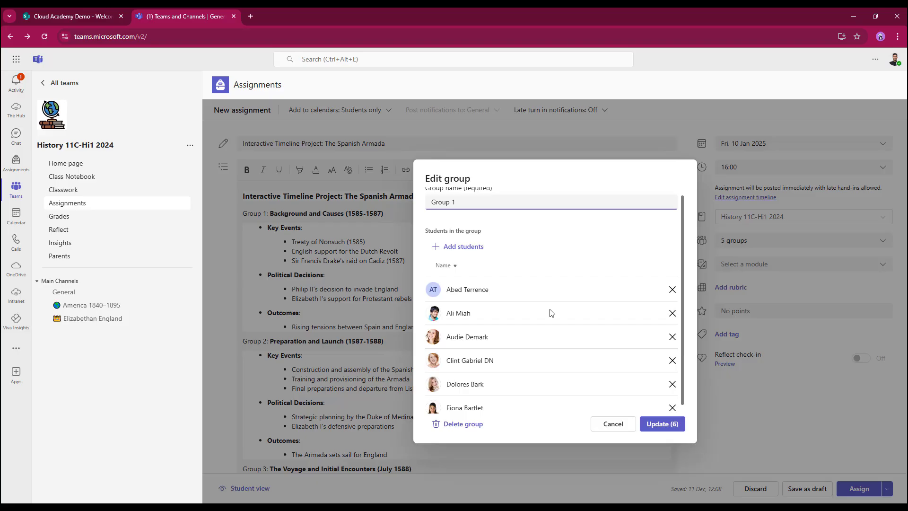
left_click(673, 331)
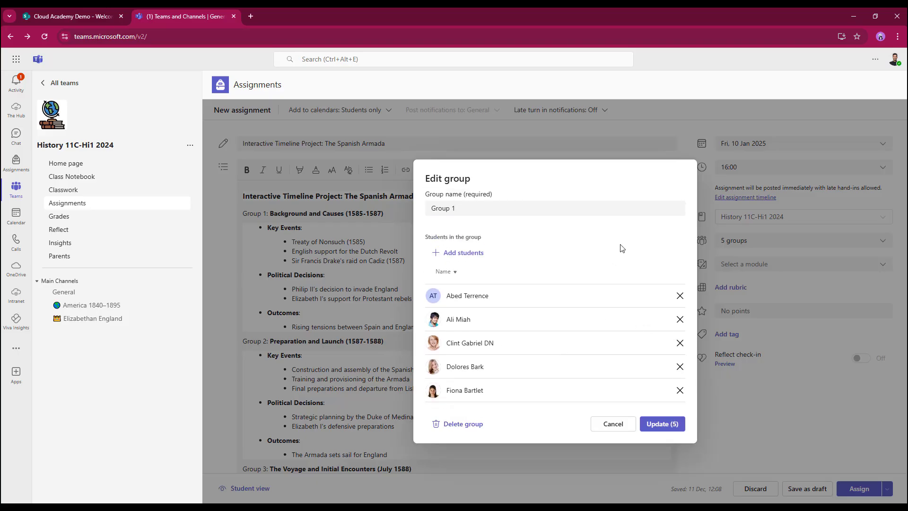
left_click(662, 424)
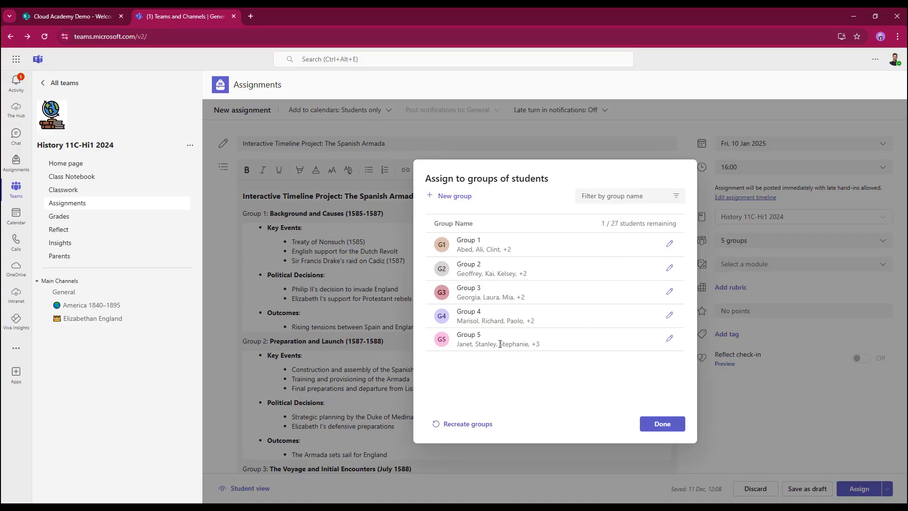
left_click(669, 338)
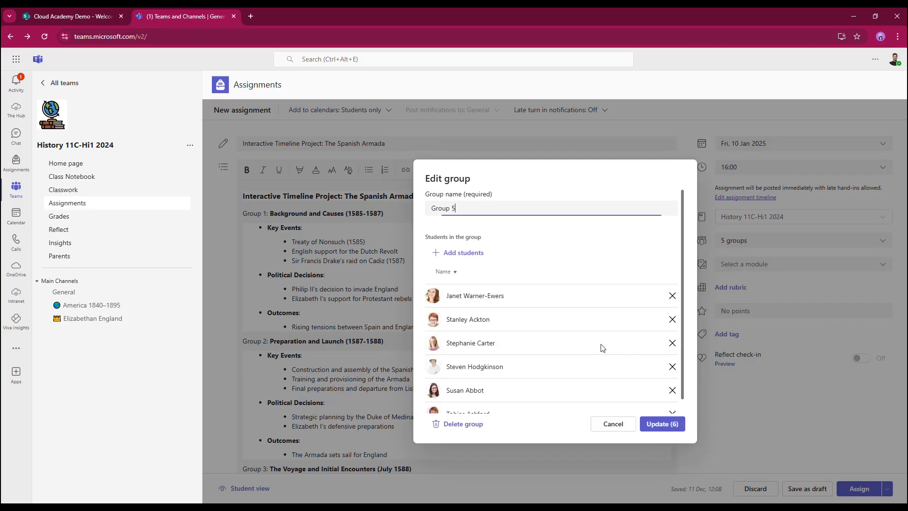
left_click(672, 393)
left_click(650, 421)
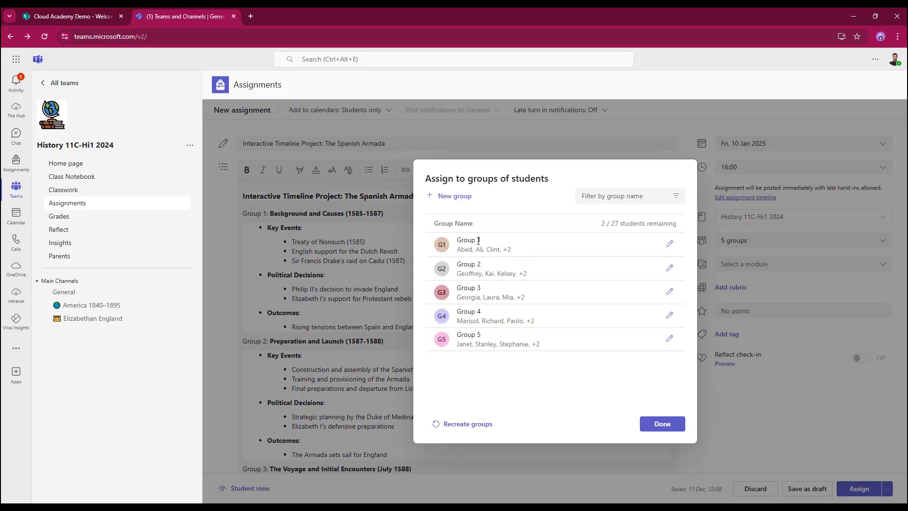
- Add an unassigned student back to Groups 1 and 5, then discard all groups via Recreate groups
left_click(670, 244)
left_click(458, 253)
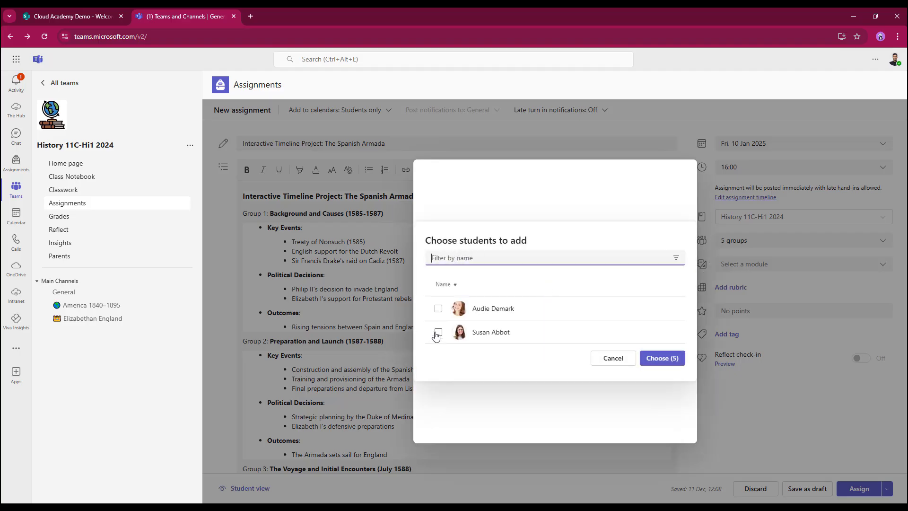
left_click(438, 332)
left_click(662, 358)
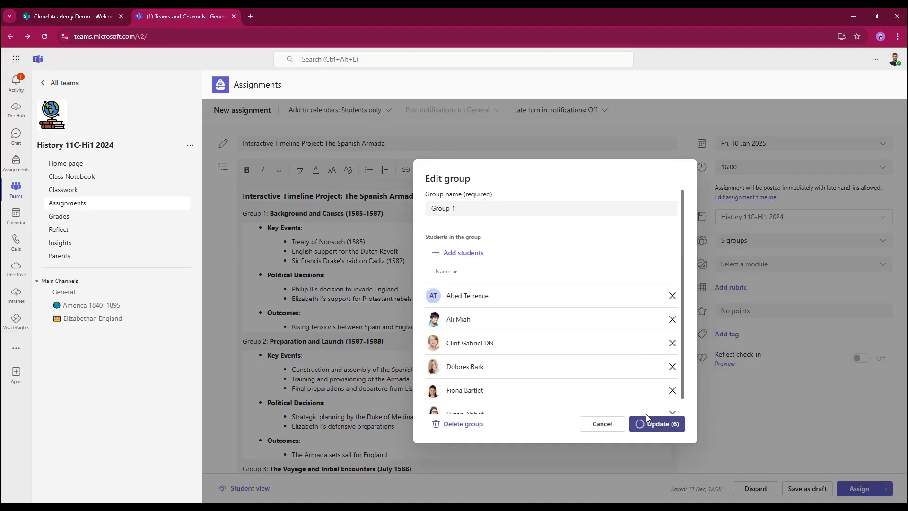
left_click(665, 424)
left_click(669, 339)
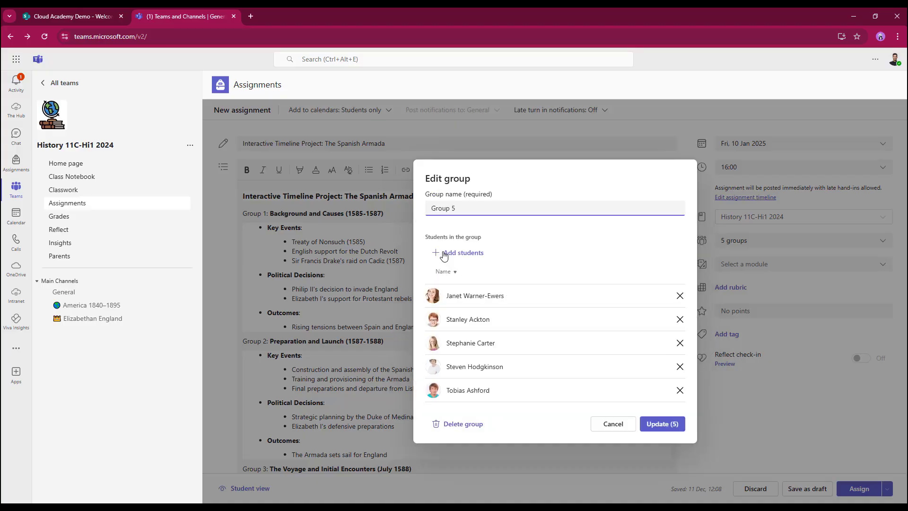
left_click(457, 256)
left_click(439, 325)
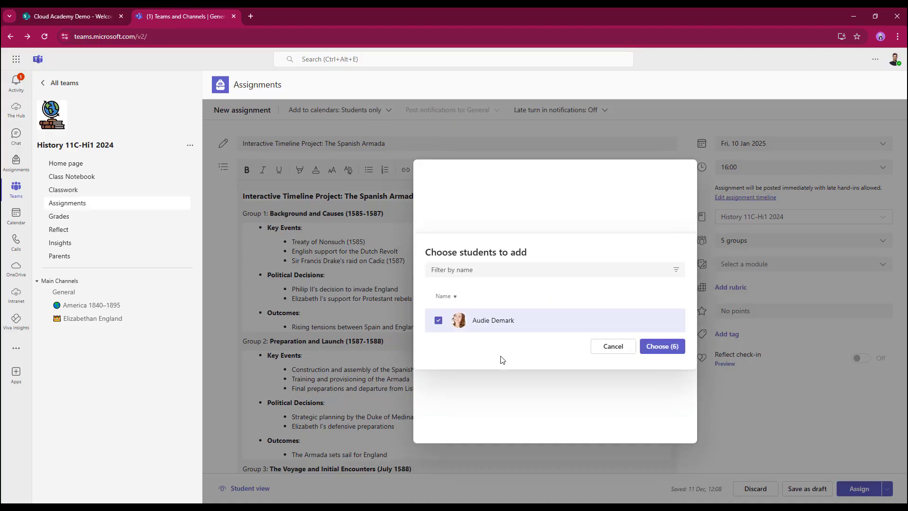
left_click(644, 355)
left_click(658, 423)
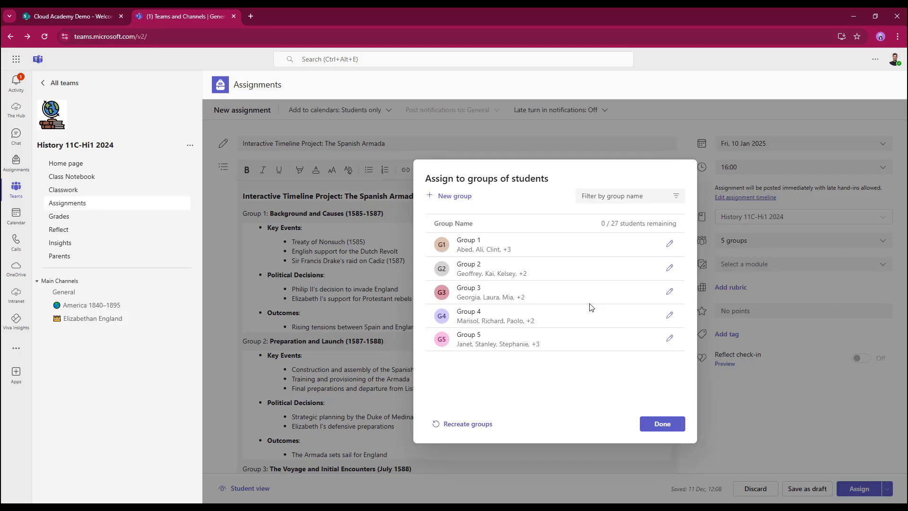
left_click(454, 427)
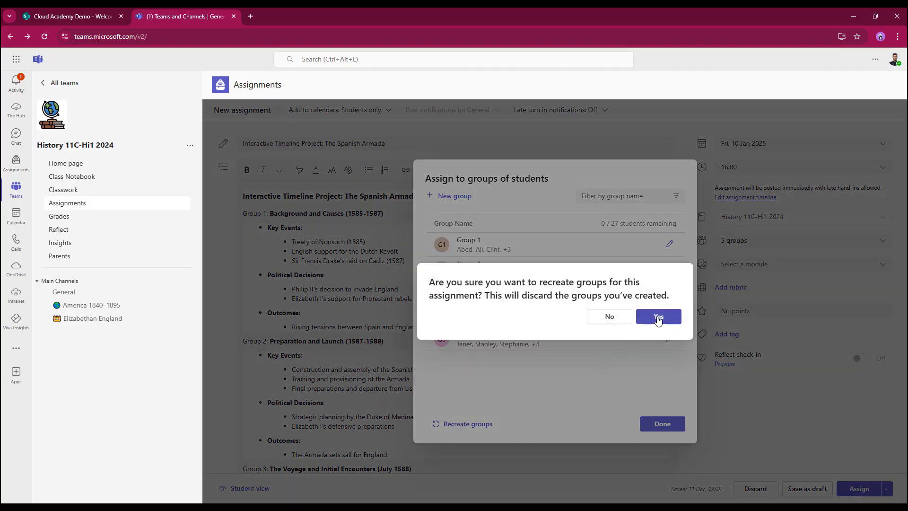
left_click(659, 317)
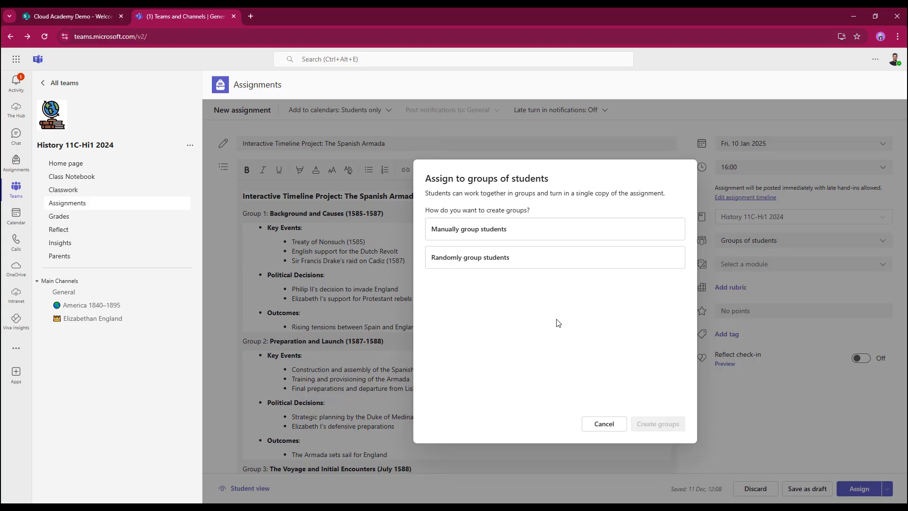
- Use Randomly group students with 5 as the number of groups and create them
left_click(478, 264)
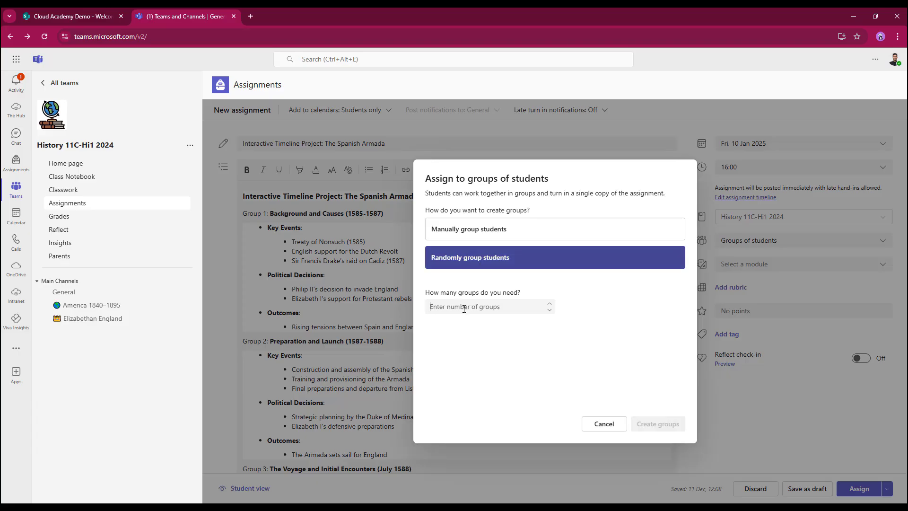
left_click(468, 308)
type("5")
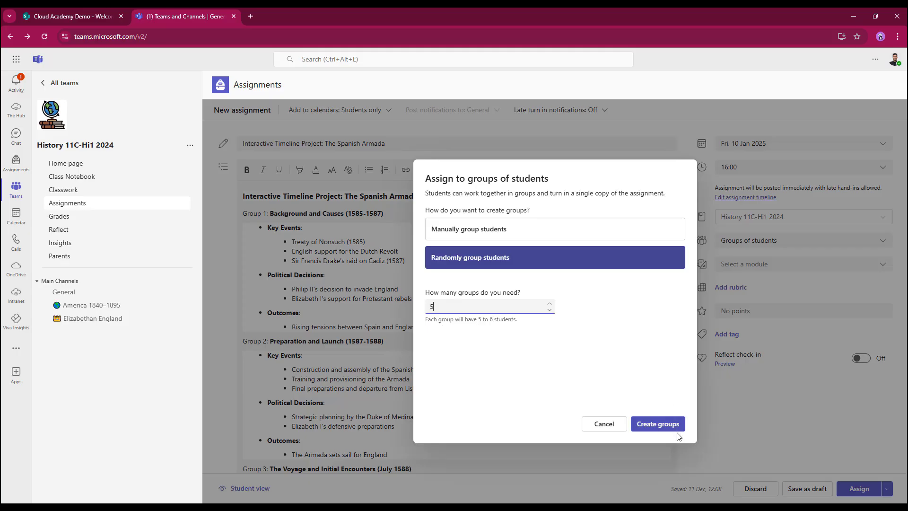
left_click(659, 424)
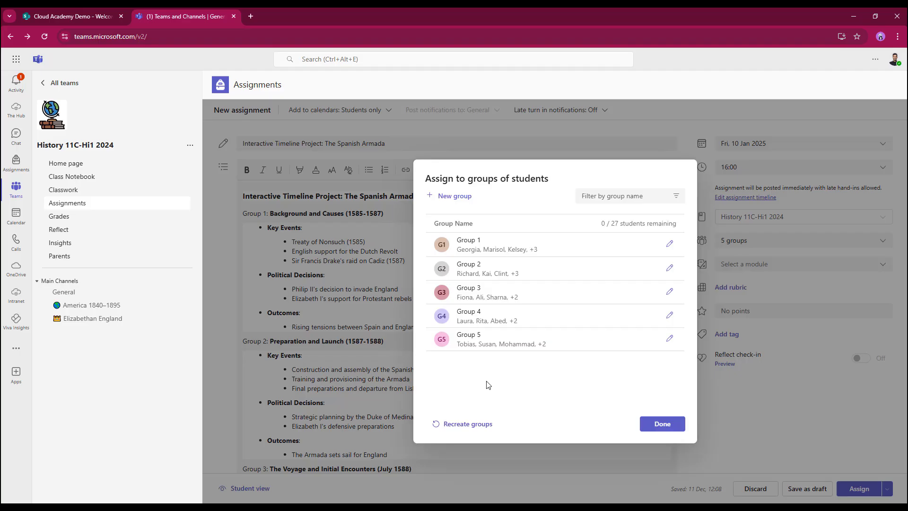
- Drop one student each from Group 1 and Group 5, leaving Group 2 unchanged
left_click(670, 245)
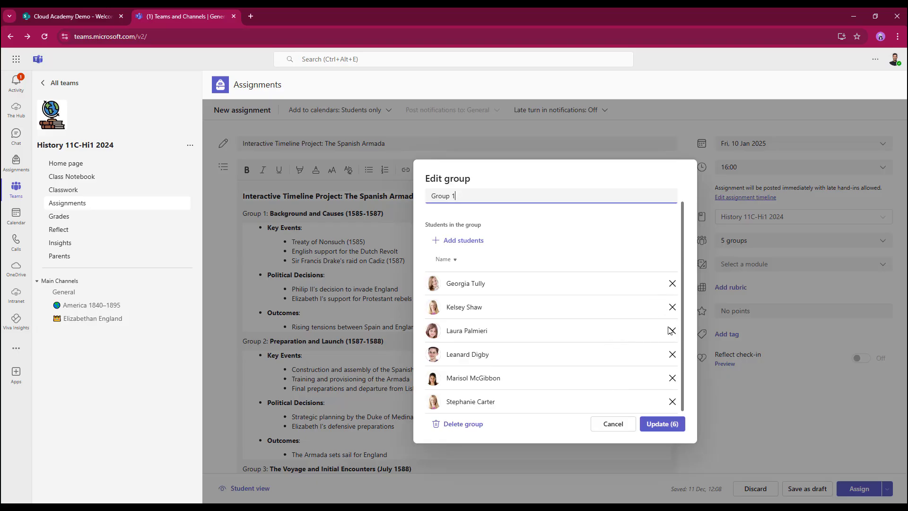
left_click(672, 284)
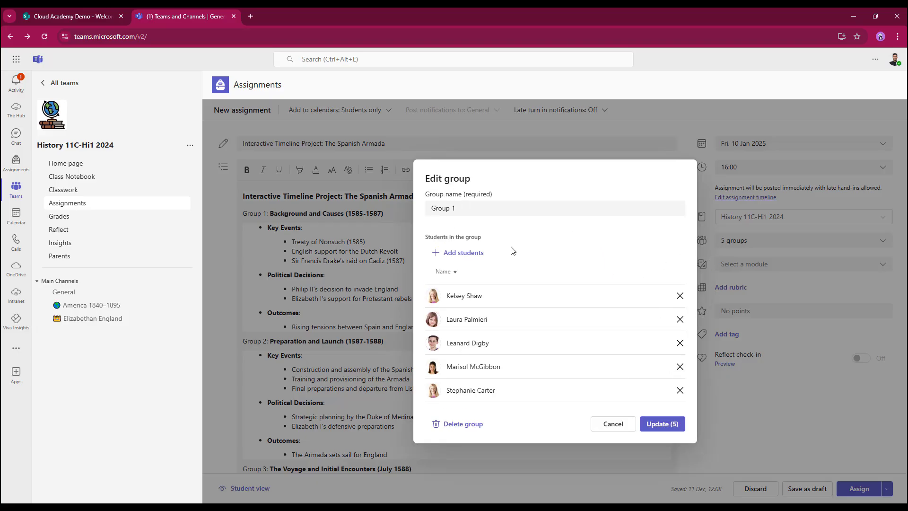
left_click(646, 422)
left_click(671, 266)
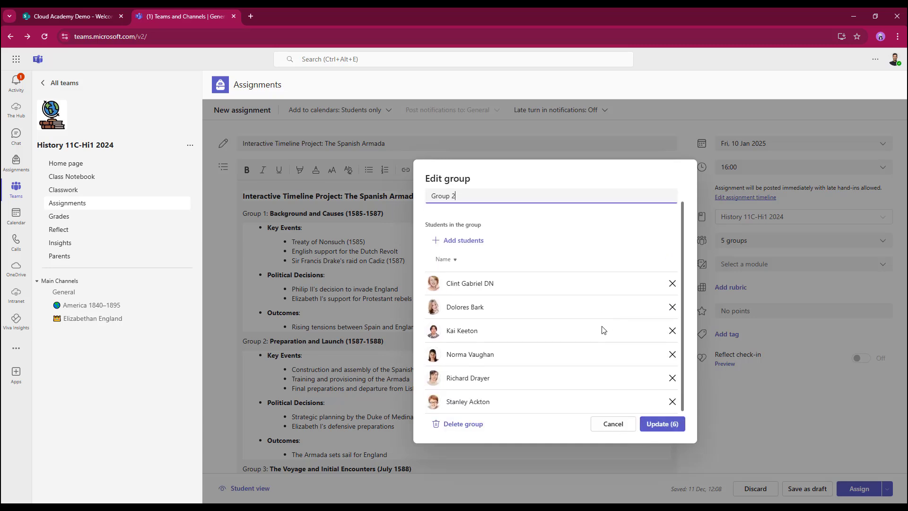
left_click(612, 424)
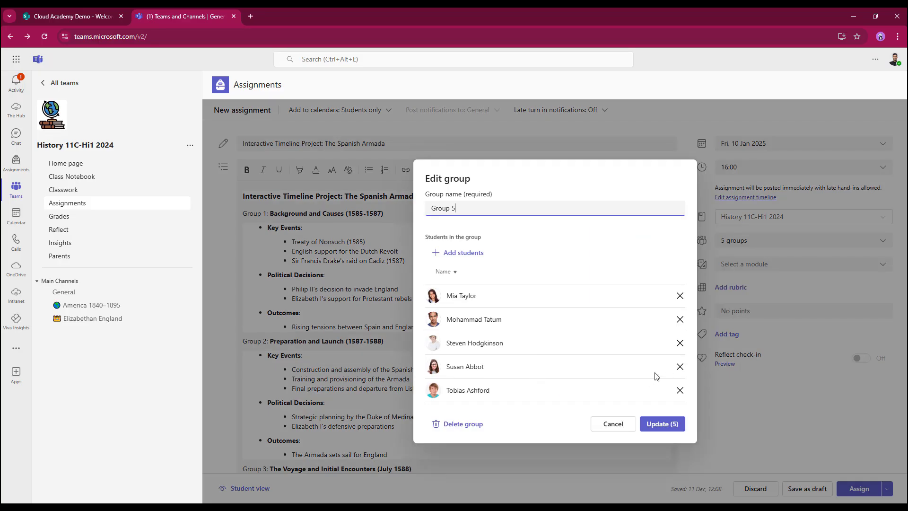
left_click(680, 368)
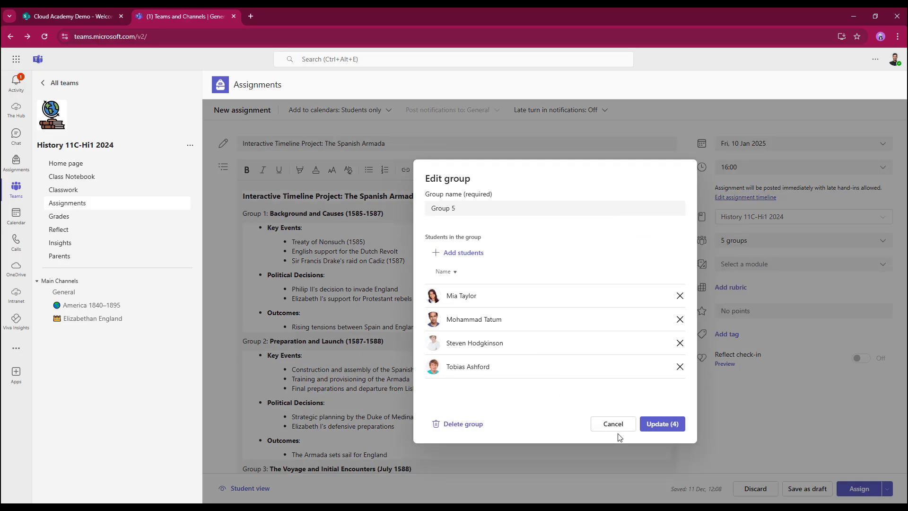
left_click(658, 424)
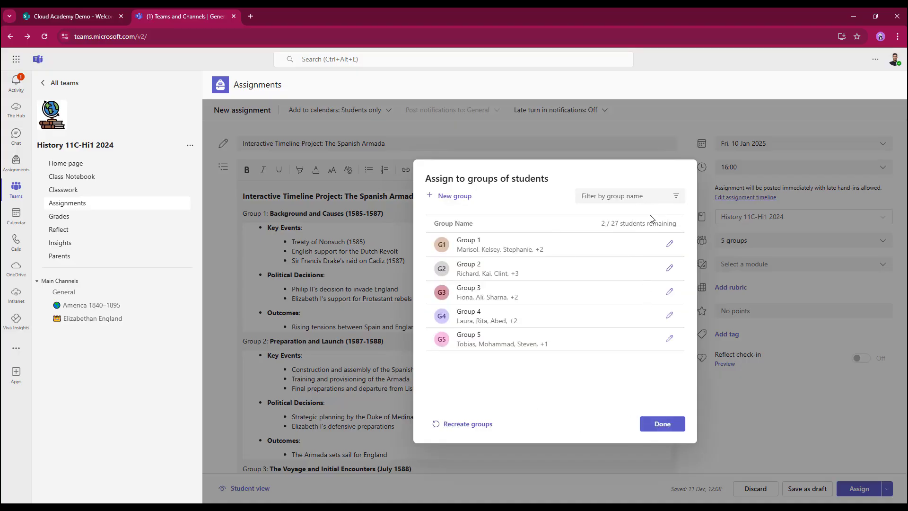
- Add an unassigned student to Group 1, bringing it back to six members
left_click(669, 249)
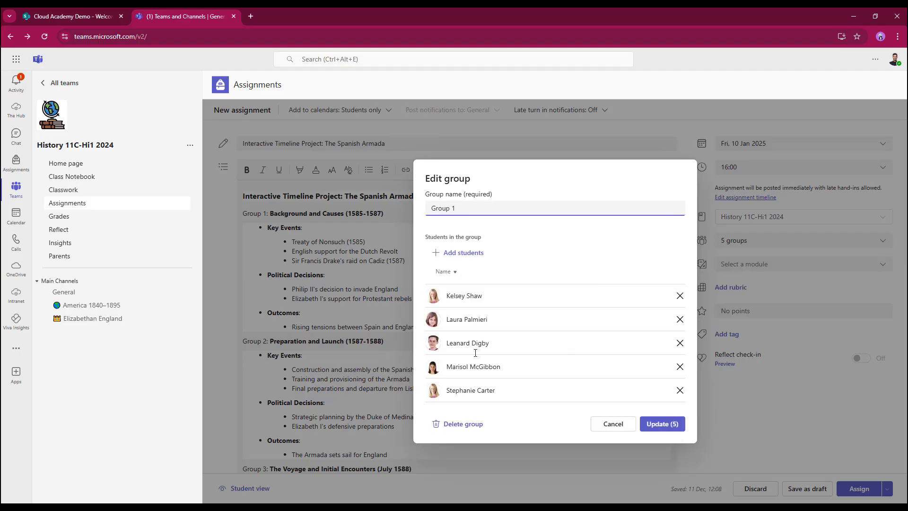
left_click(467, 253)
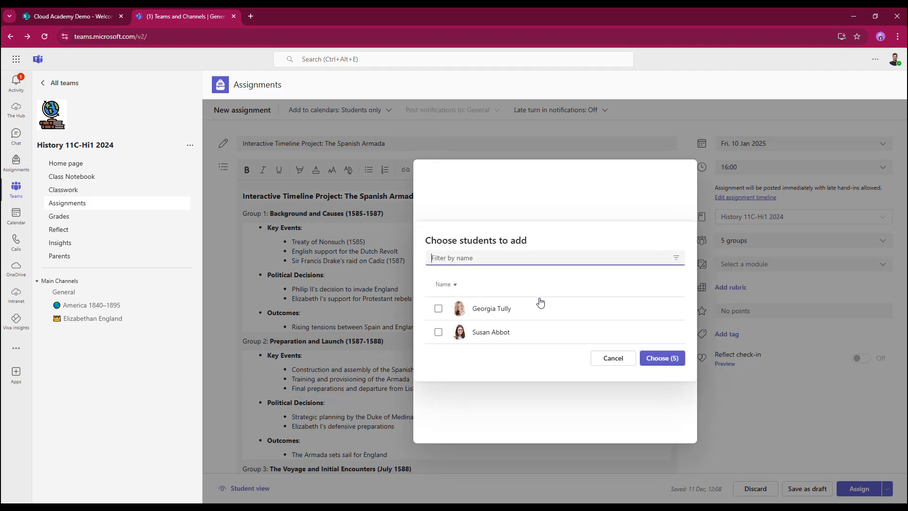
left_click(438, 332)
left_click(662, 359)
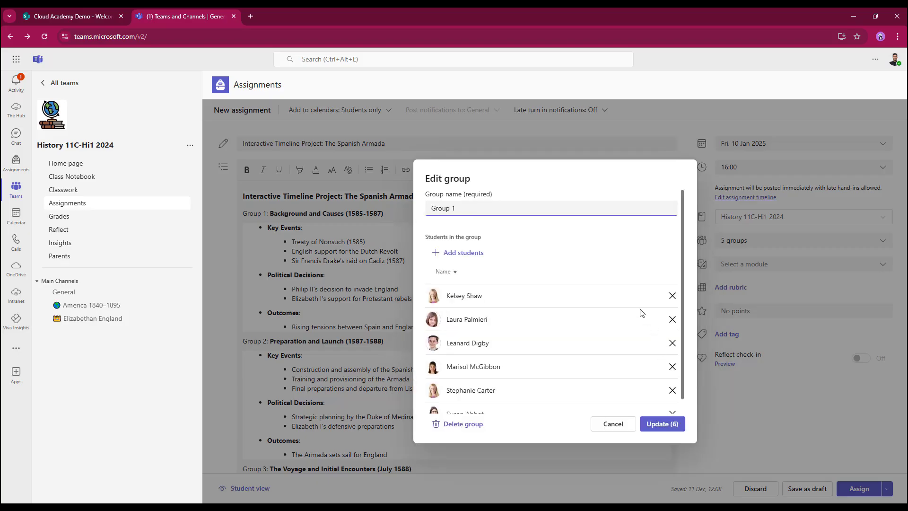
left_click(645, 420)
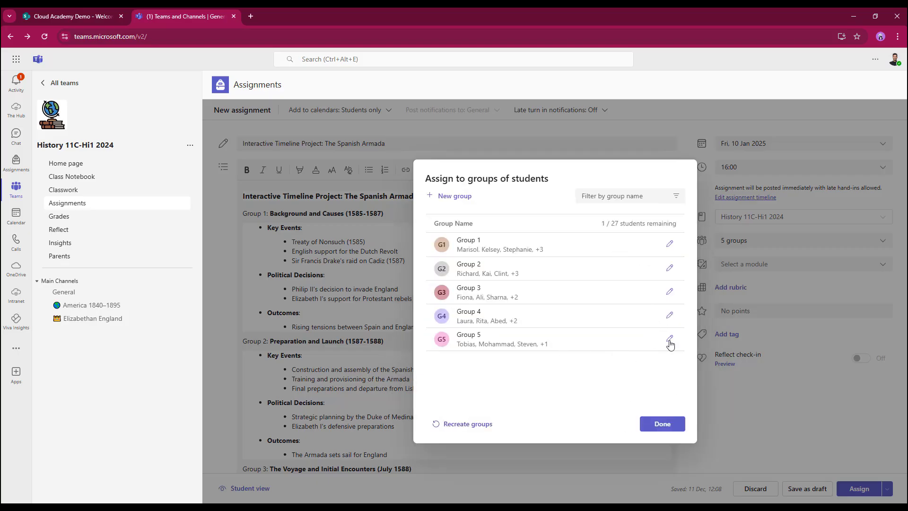
- Add the last unassigned student to Group 5, giving it five members
left_click(670, 339)
left_click(466, 254)
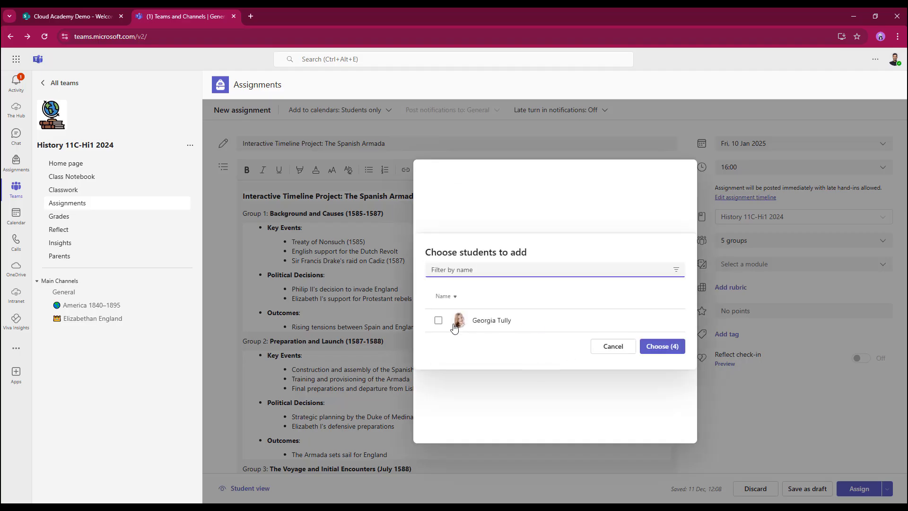
left_click(437, 322)
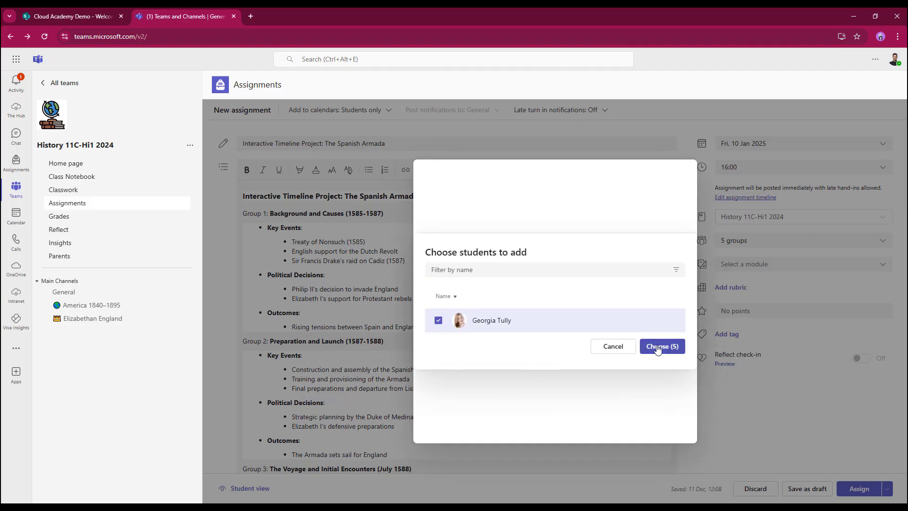
left_click(659, 351)
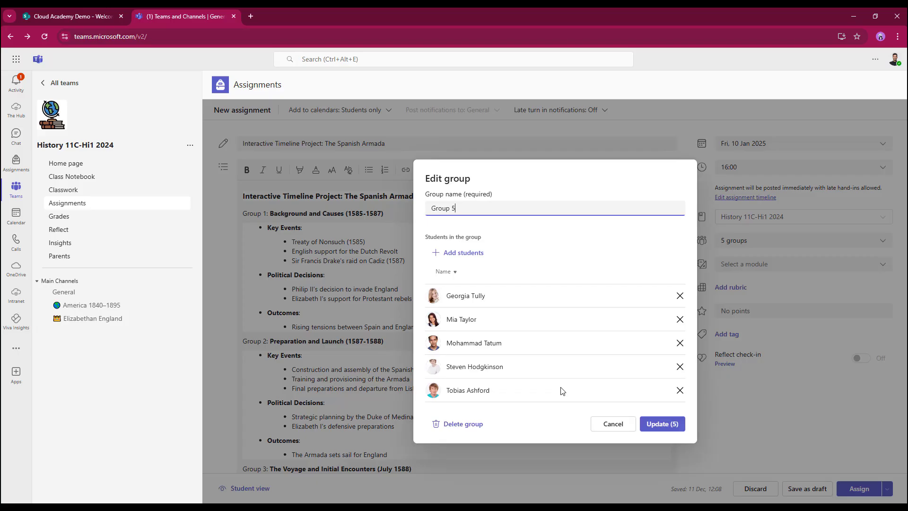
left_click(652, 424)
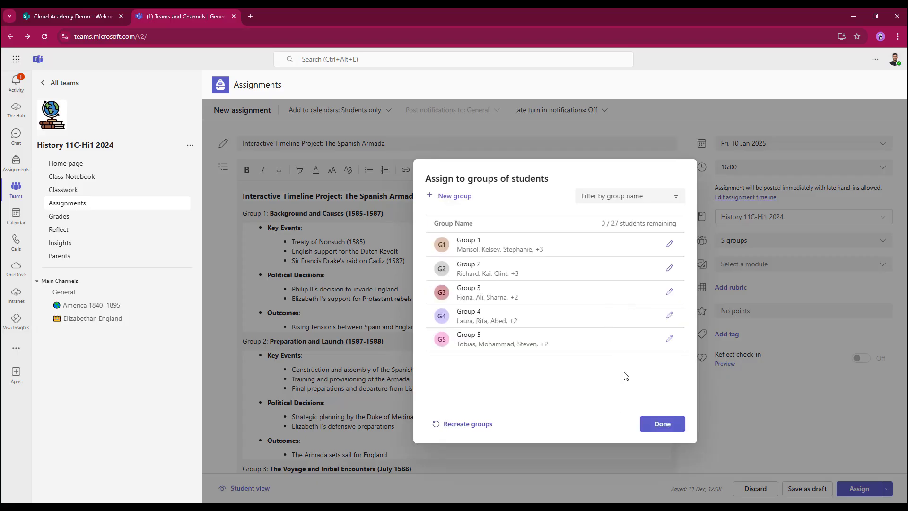
- Finish the grouping, recheck it under Groups of students, and keep all 5 groups unchanged
left_click(661, 426)
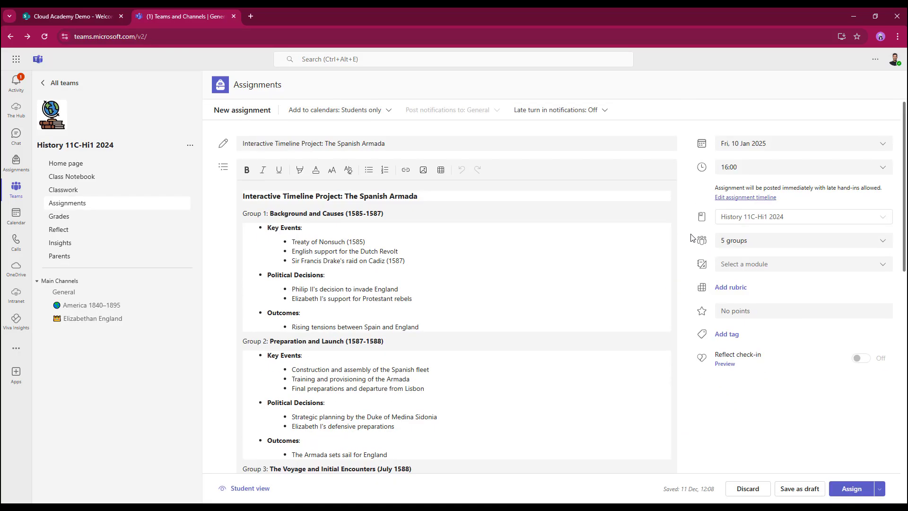
left_click(737, 241)
left_click(883, 243)
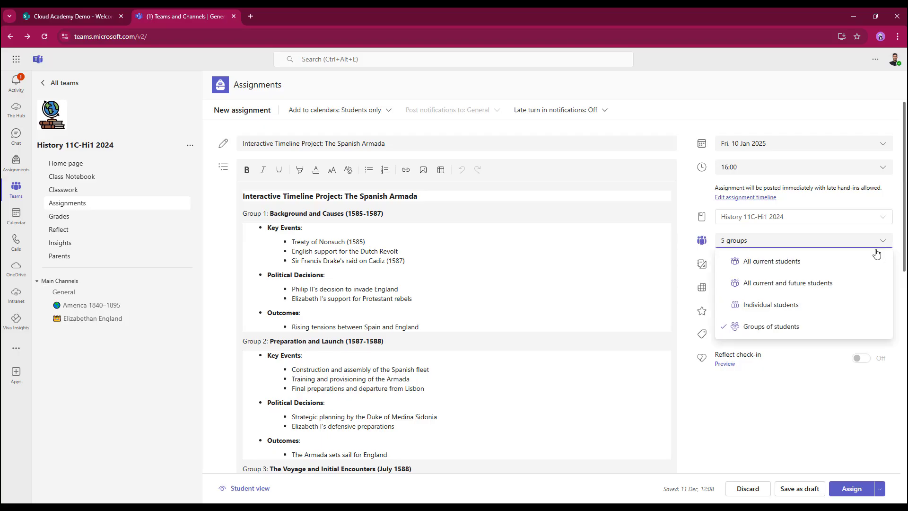
left_click(762, 329)
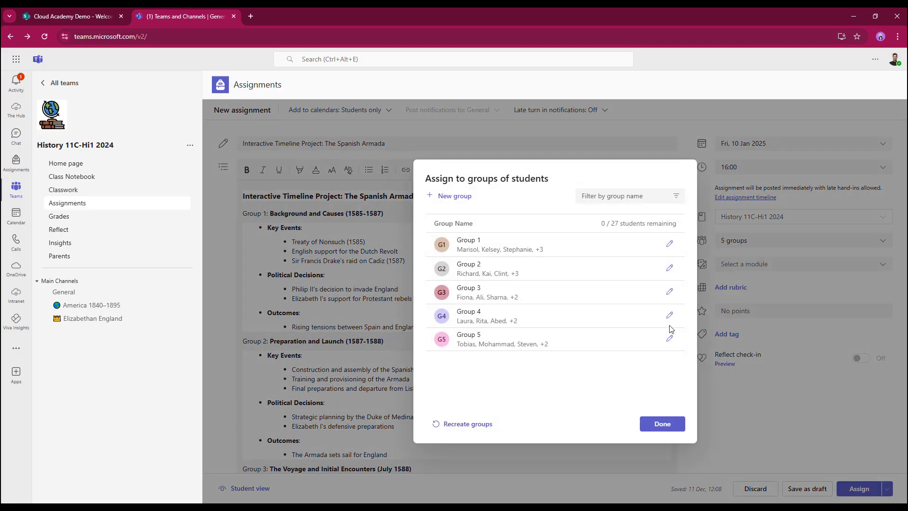
left_click(462, 428)
left_click(654, 428)
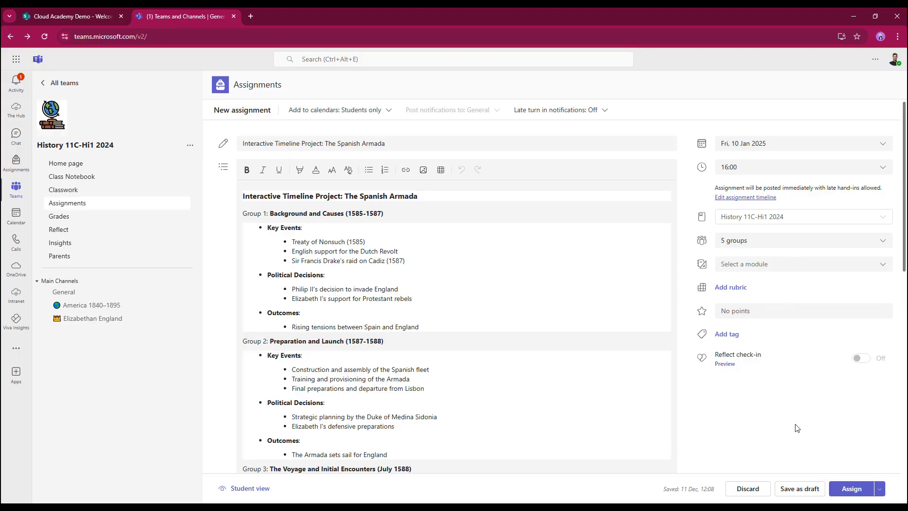
- Enter 10 points then clear it so no points remain, and bring up Add rubric
left_click(733, 312)
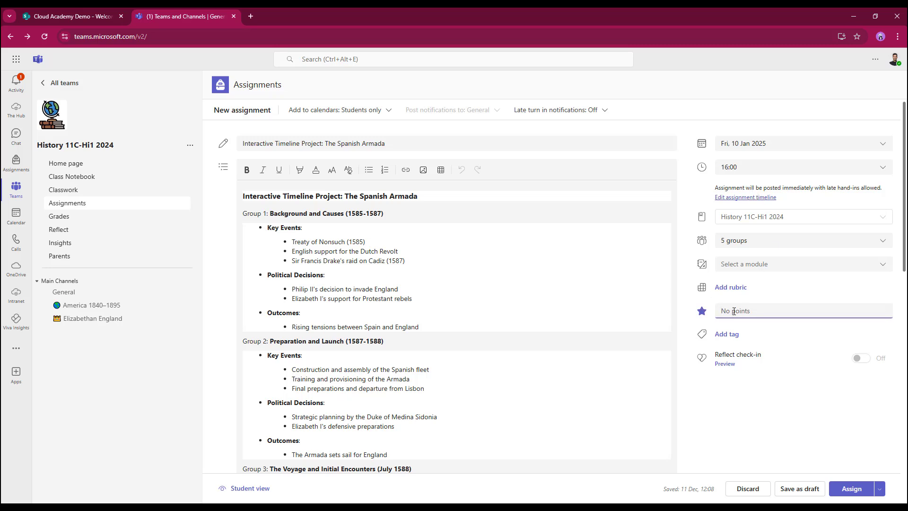
type("10")
key("BackSpace")
key("BackSpace")
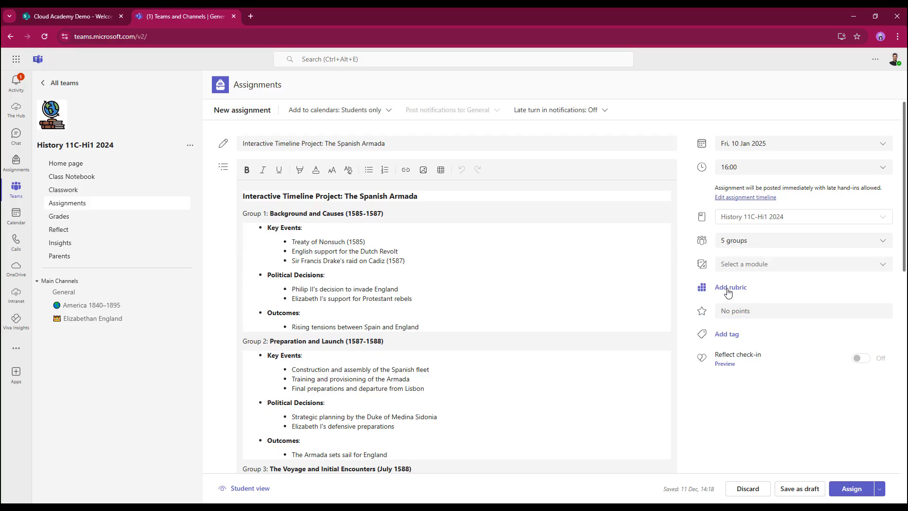
left_click(727, 290)
- Review and attach the 'Interactive Timeline Project: The Spanish Armada' rubric, making it 100 points
left_click_drag(705, 262, 715, 393)
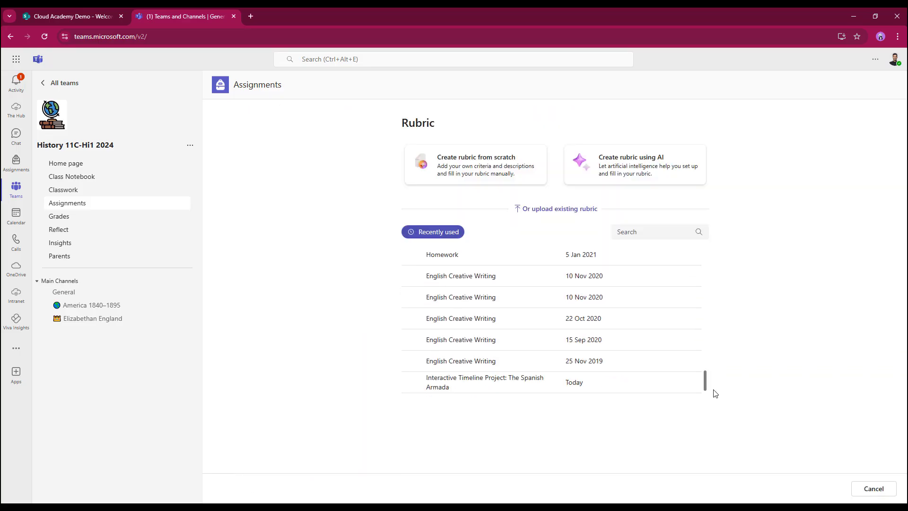
left_click(480, 385)
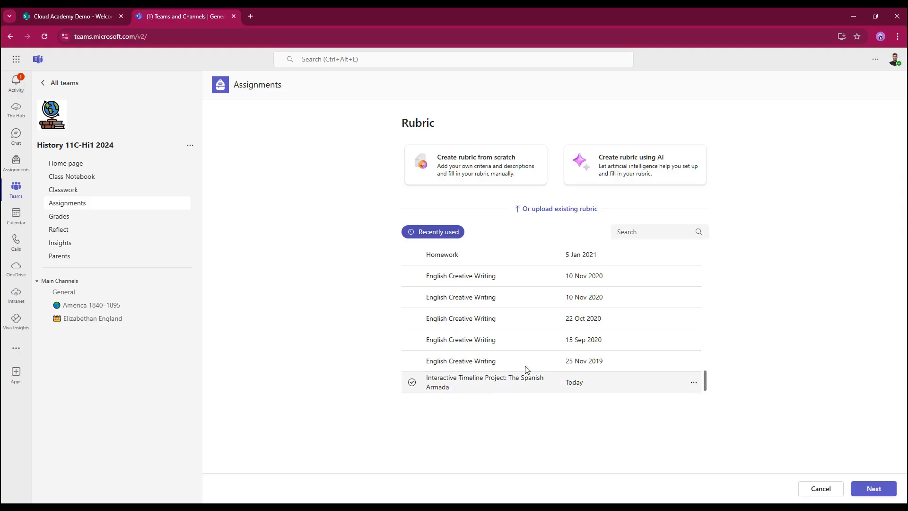
left_click(873, 489)
scroll(234, 393, "down", 1)
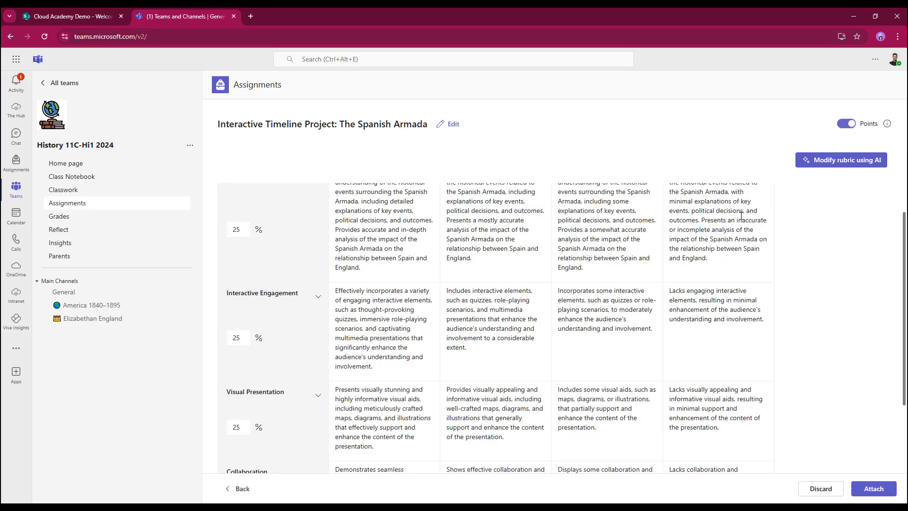
scroll(279, 394, "down", 2)
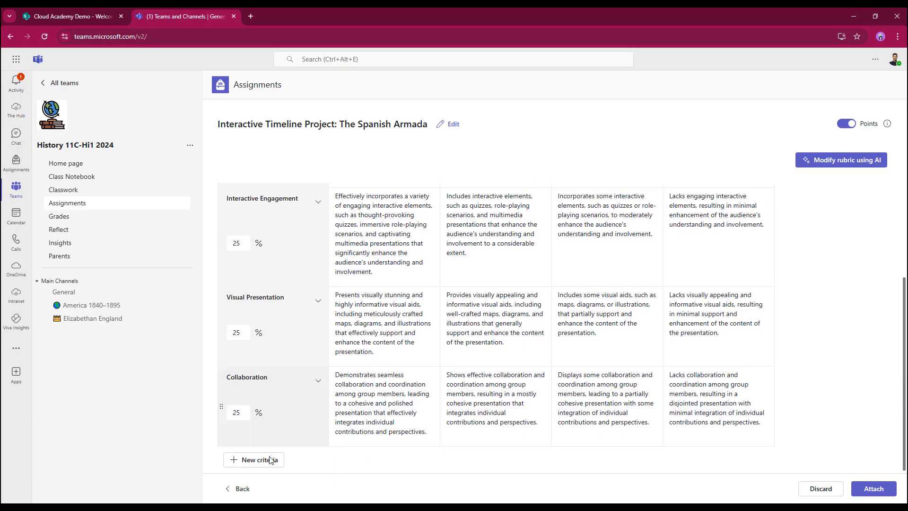
scroll(288, 324, "up", 3)
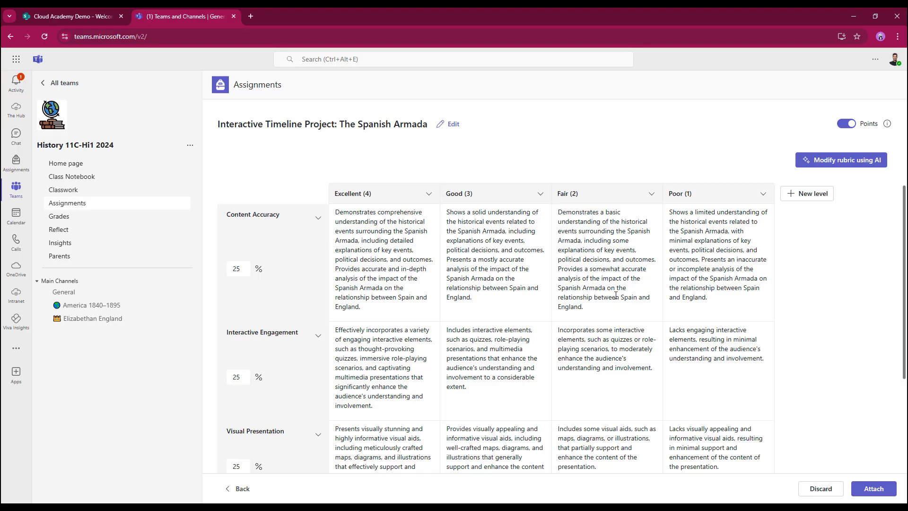
left_click(865, 492)
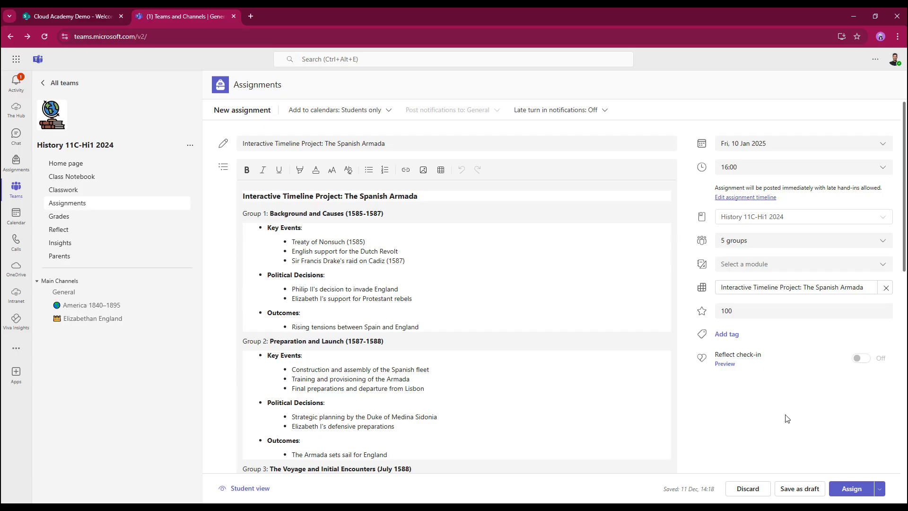
- Post the Spanish Armada timeline assignment, then check it in the student's forthcoming assignments (due 10 Jan 2025)
left_click(858, 489)
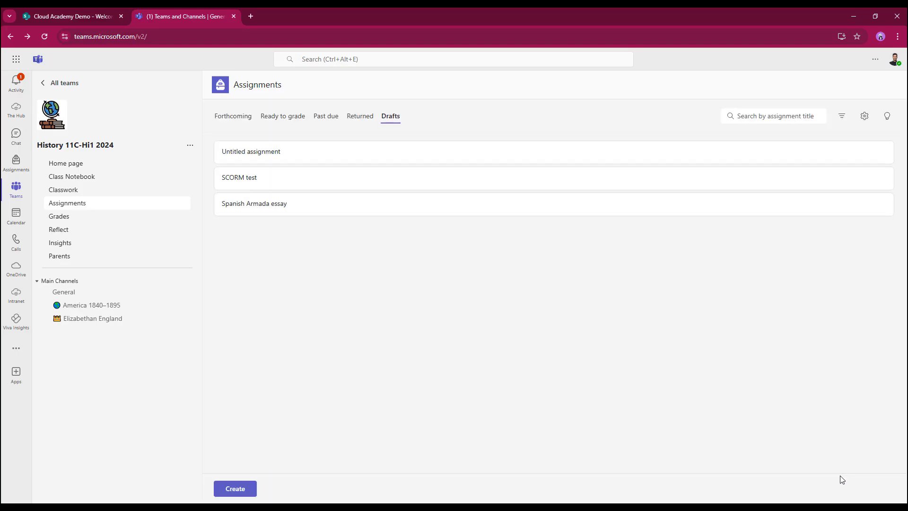
left_click(232, 116)
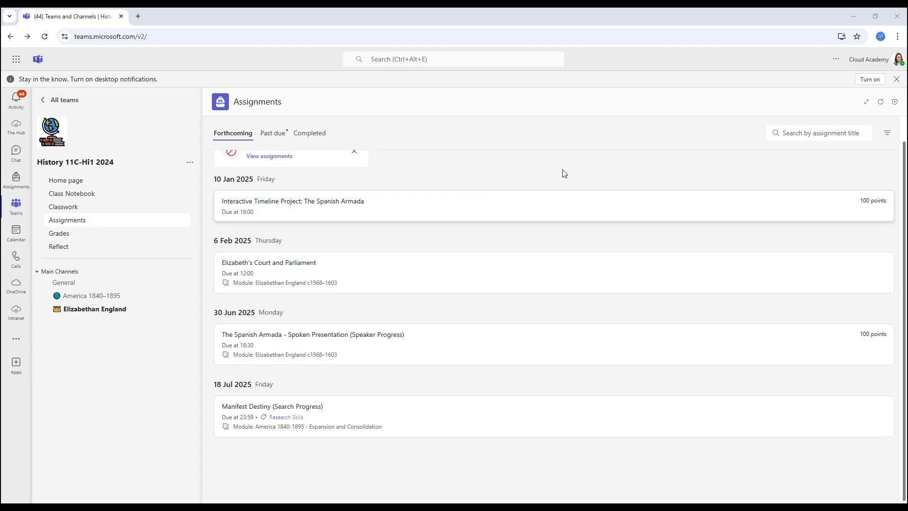
left_click(83, 222)
- Open the Interactive Timeline Project as the student and review the six students in Group 1
left_click(294, 207)
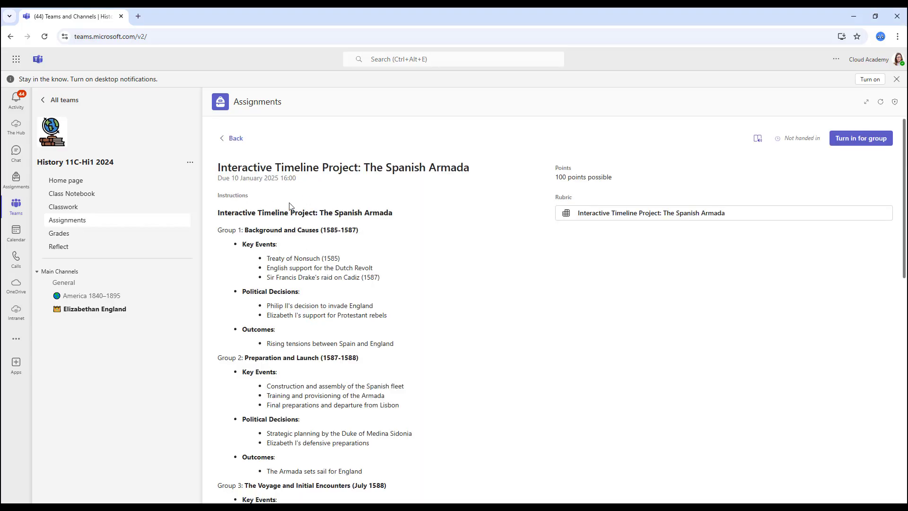
scroll(291, 209, "down", 9)
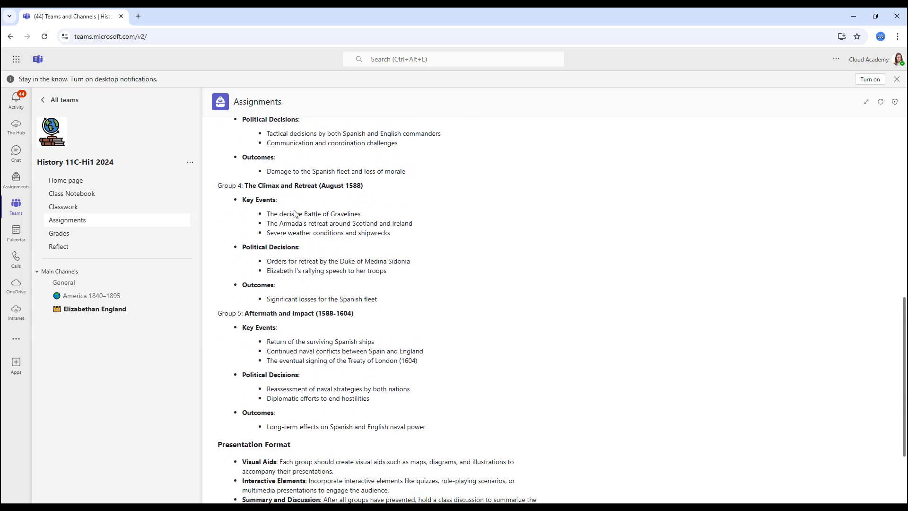
scroll(294, 214, "down", 2)
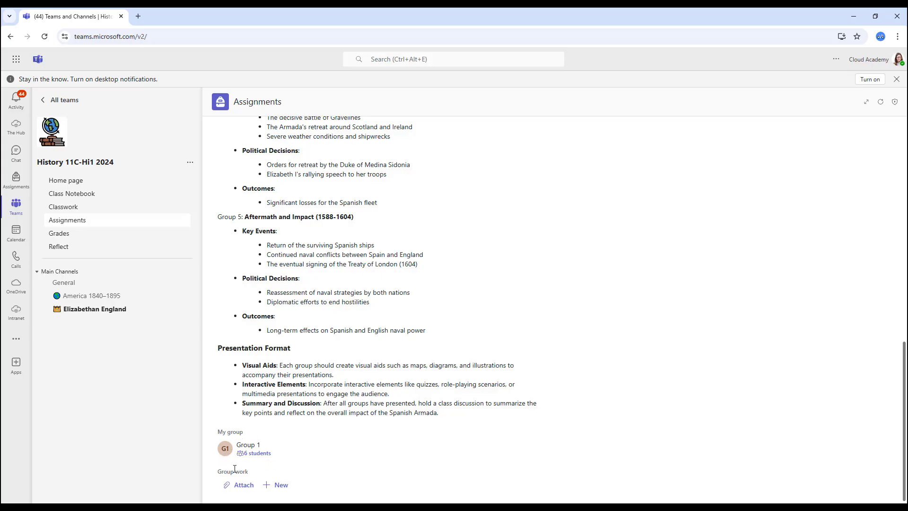
left_click(259, 455)
scroll(416, 309, "up", 15)
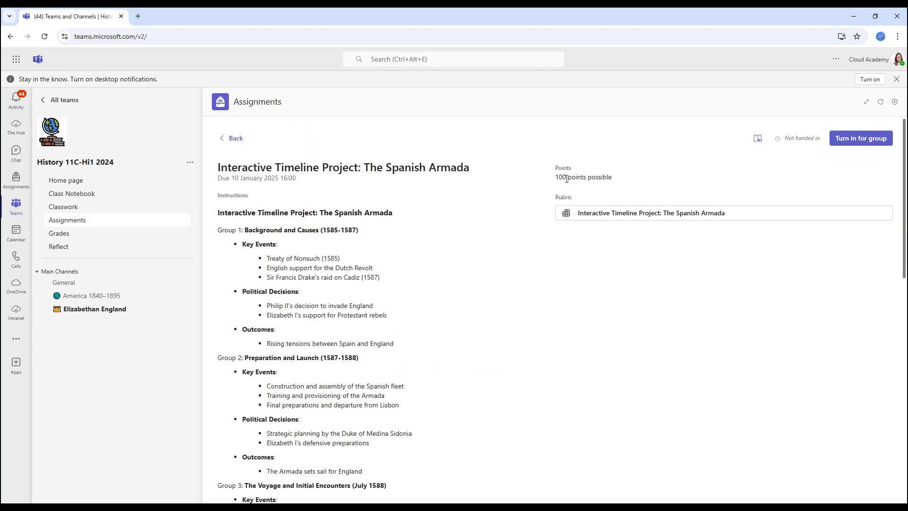
left_click(595, 215)
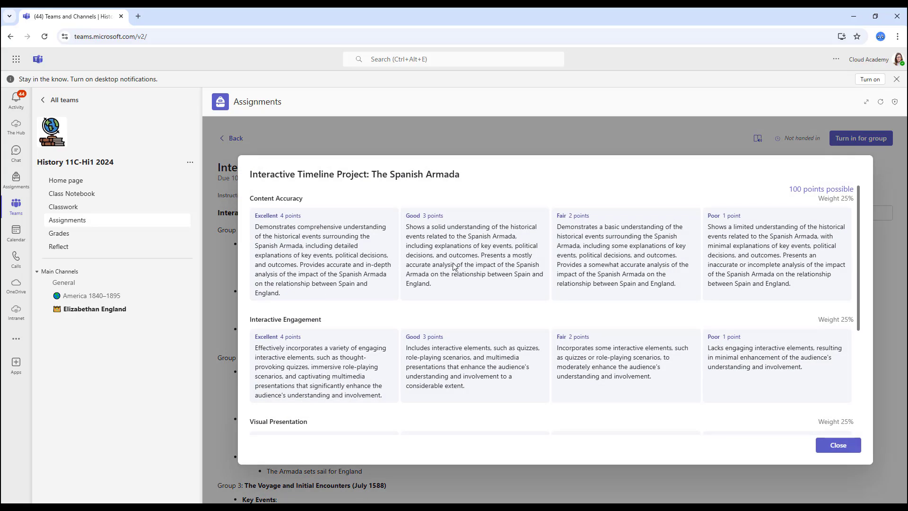
scroll(454, 267, "down", 3)
scroll(584, 321, "up", 3)
left_click(816, 449)
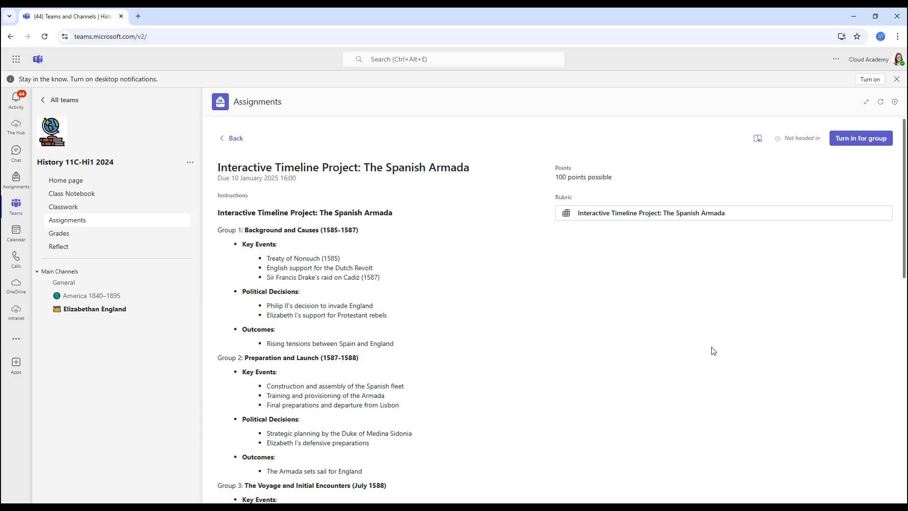